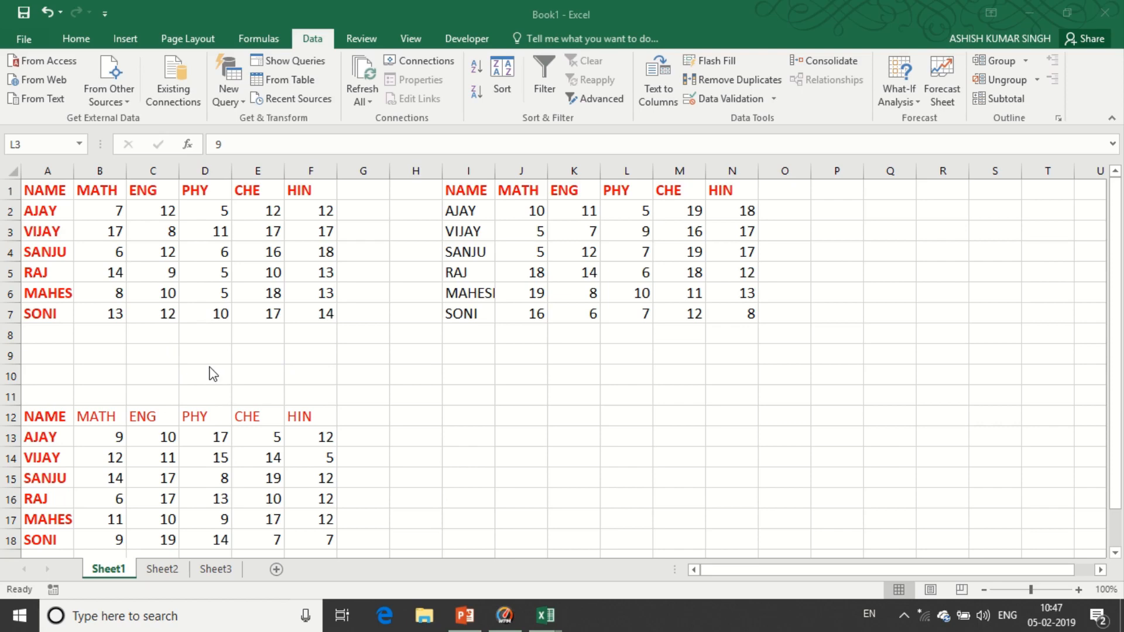
Colour the names in I2:I7 of the second marks table red.
left_click(469, 414)
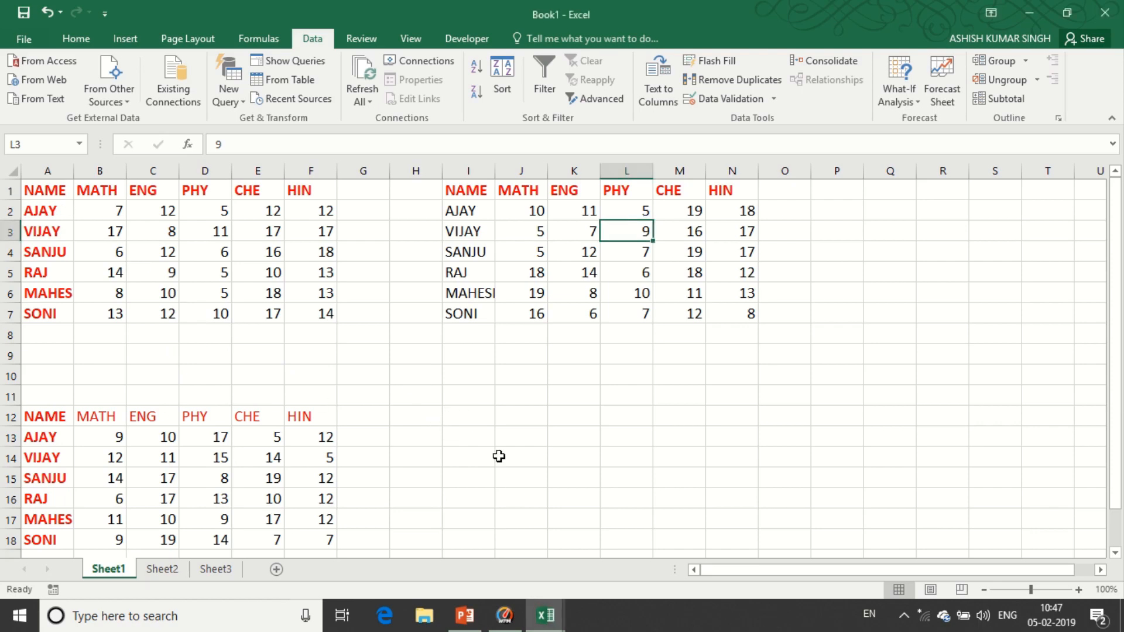
left_click(474, 415)
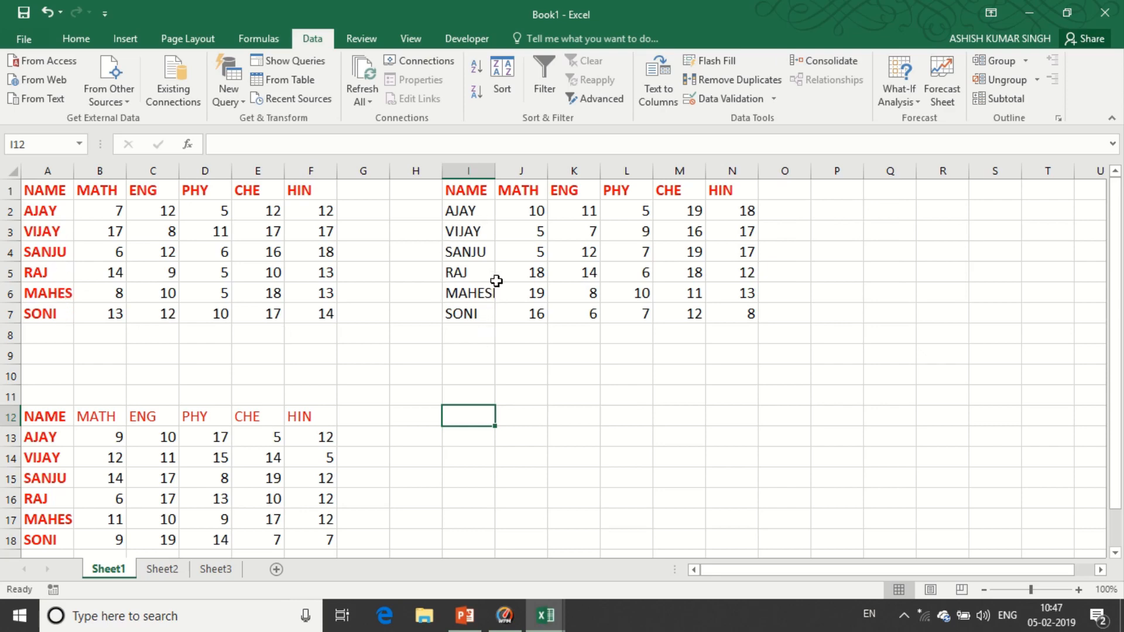
left_click_drag(466, 210, 474, 313)
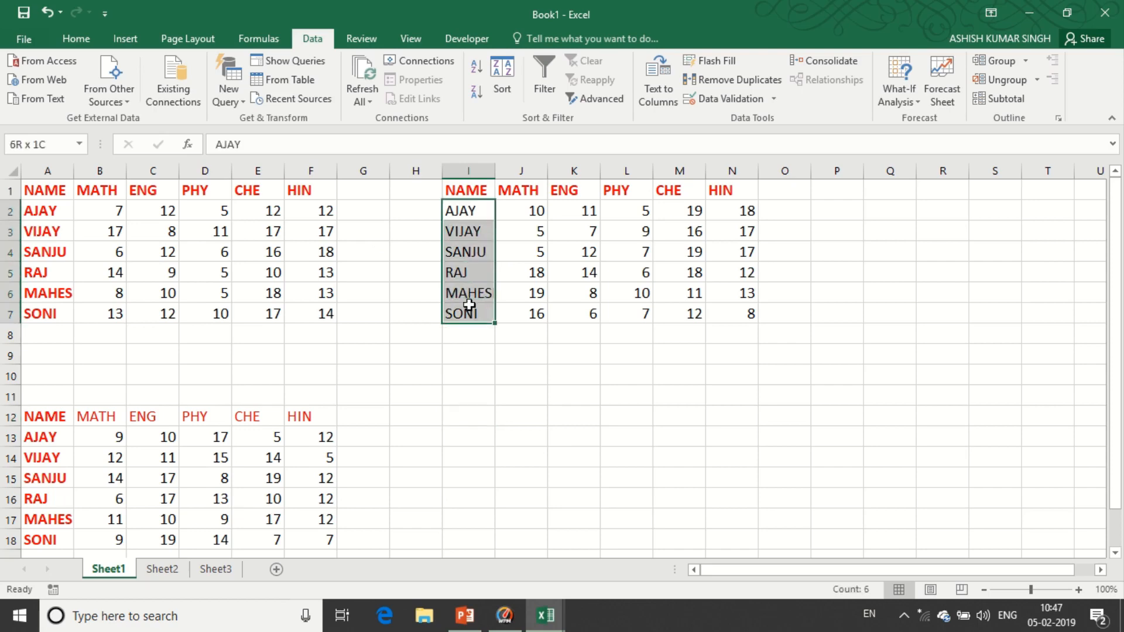
left_click(76, 39)
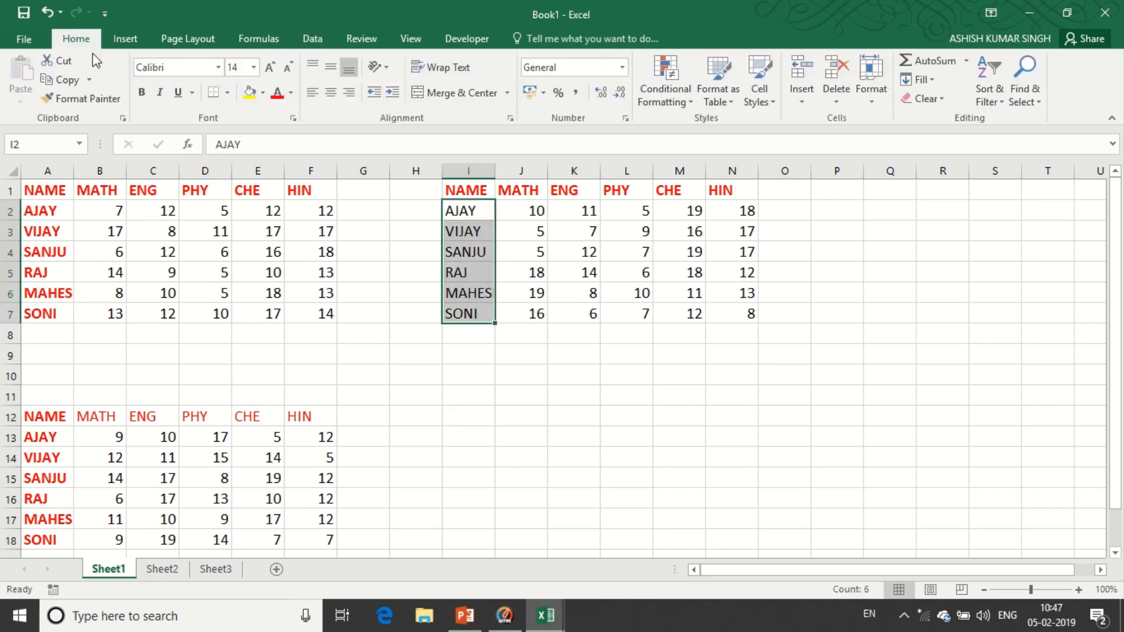
left_click(278, 94)
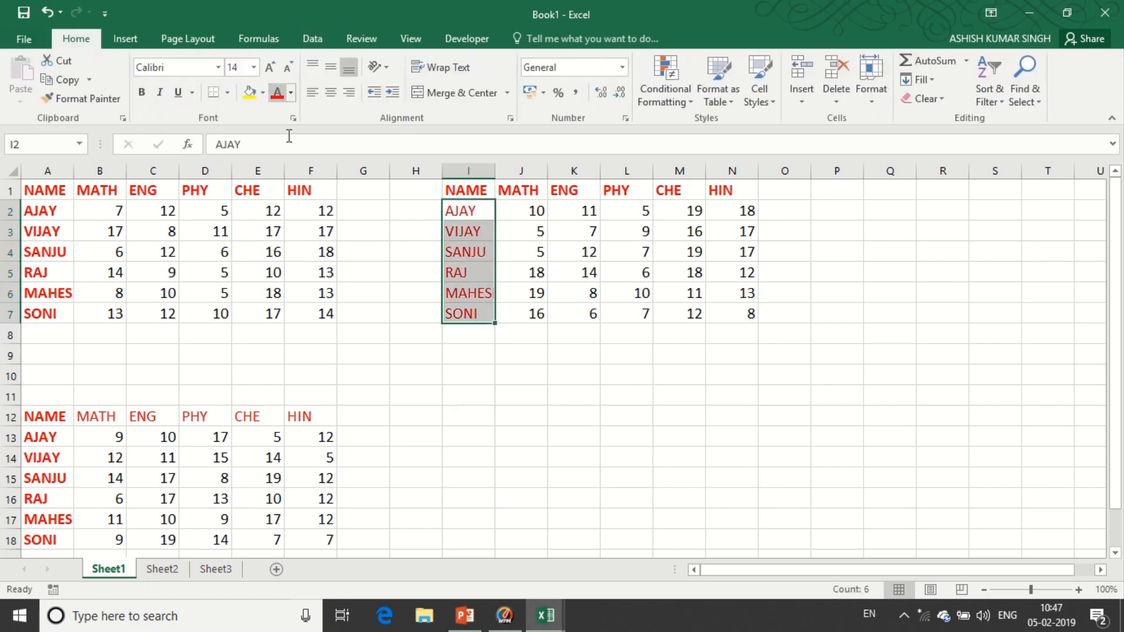
Start a Consolidate operation with cell I12 as the destination and Sum as the function.
left_click(467, 423)
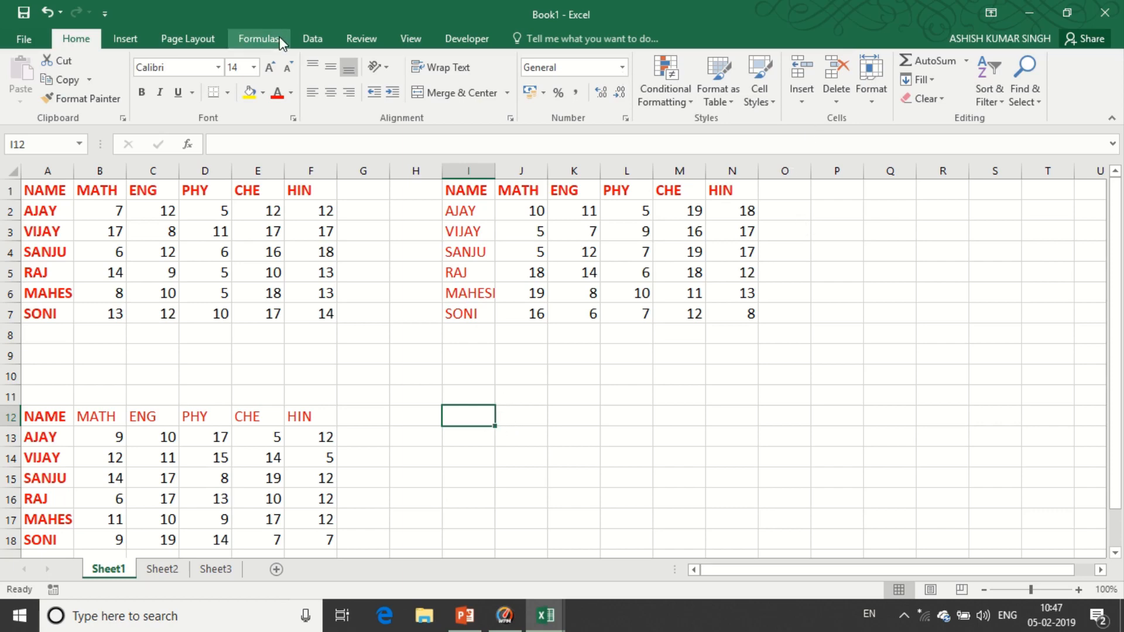
left_click(312, 38)
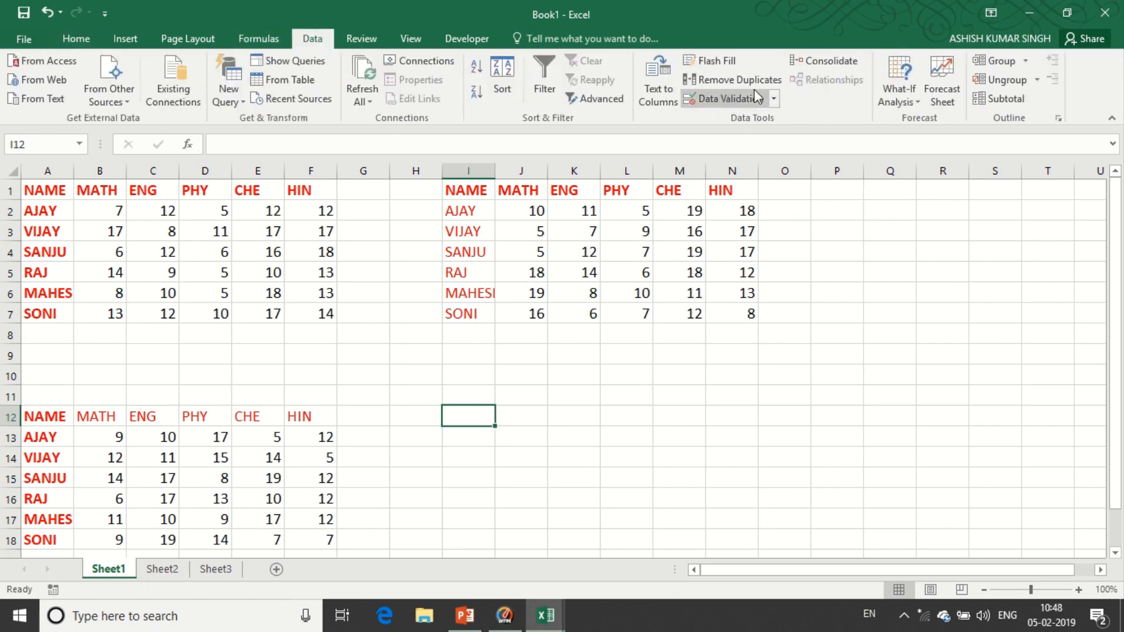
left_click(813, 71)
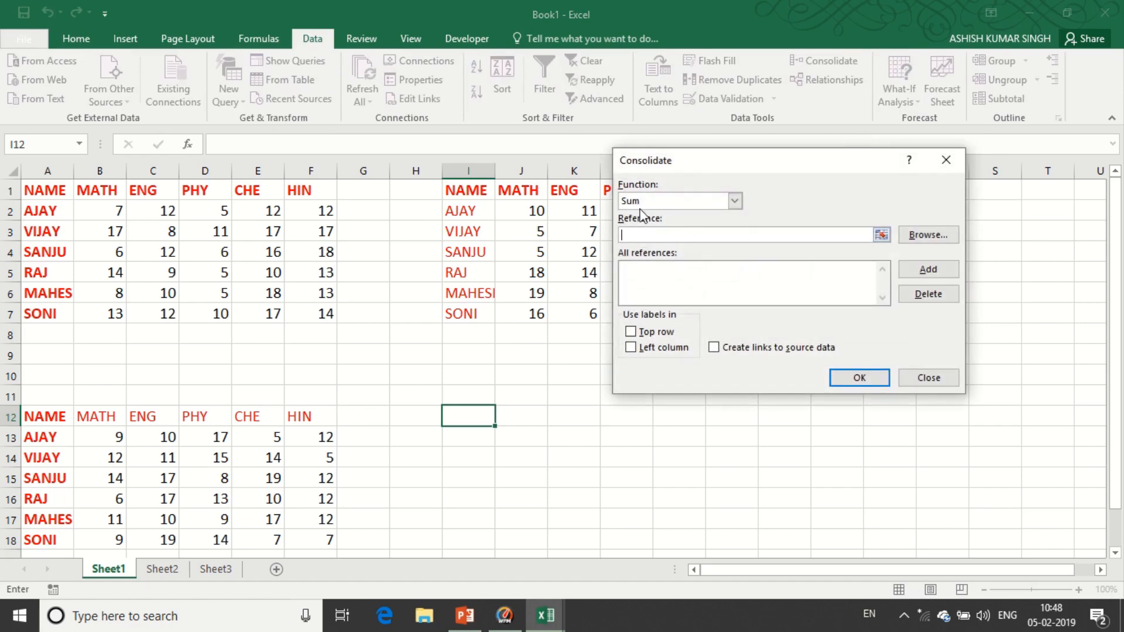
left_click(735, 201)
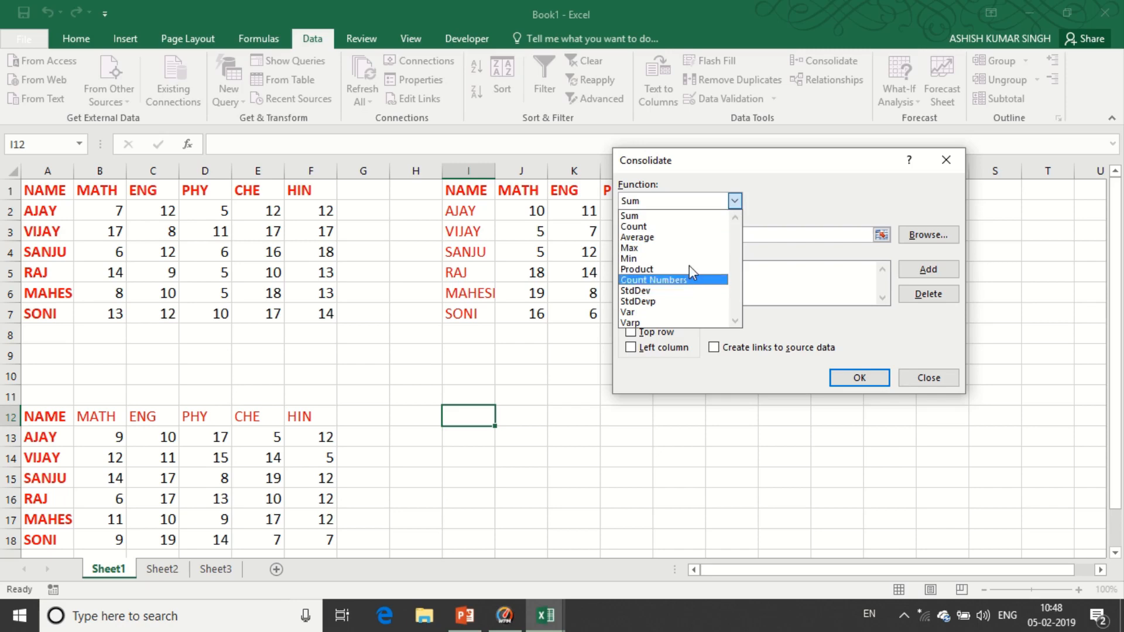
left_click(654, 217)
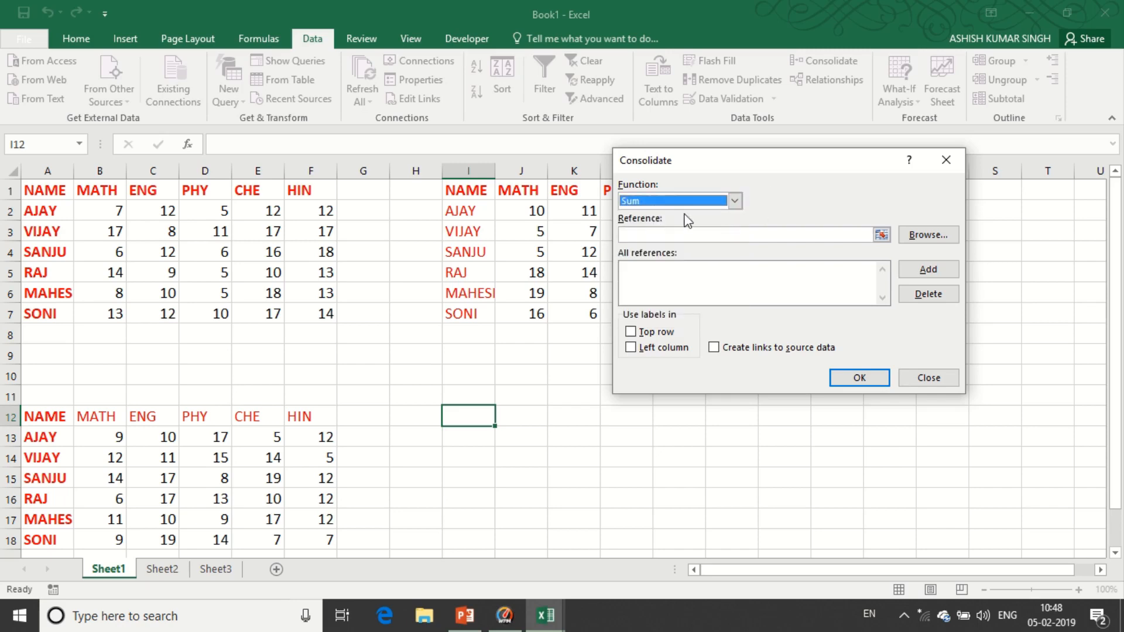
Add the marks table in A1:F7 to the consolidation's source references.
left_click(644, 235)
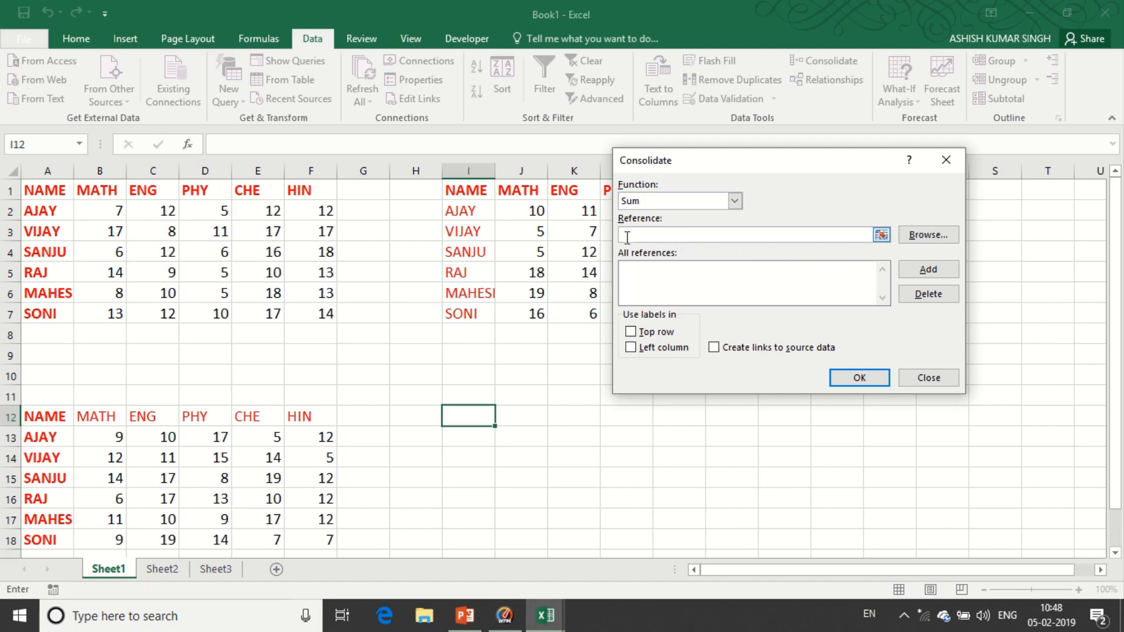
left_click(882, 235)
left_click_drag(50, 197, 304, 310)
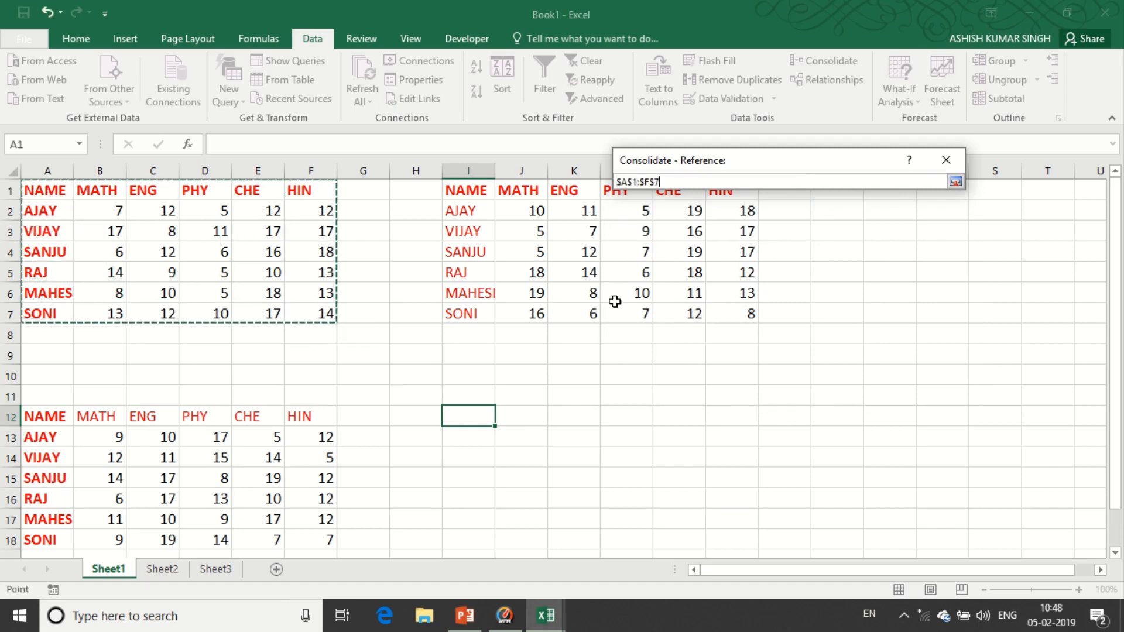
key("Return")
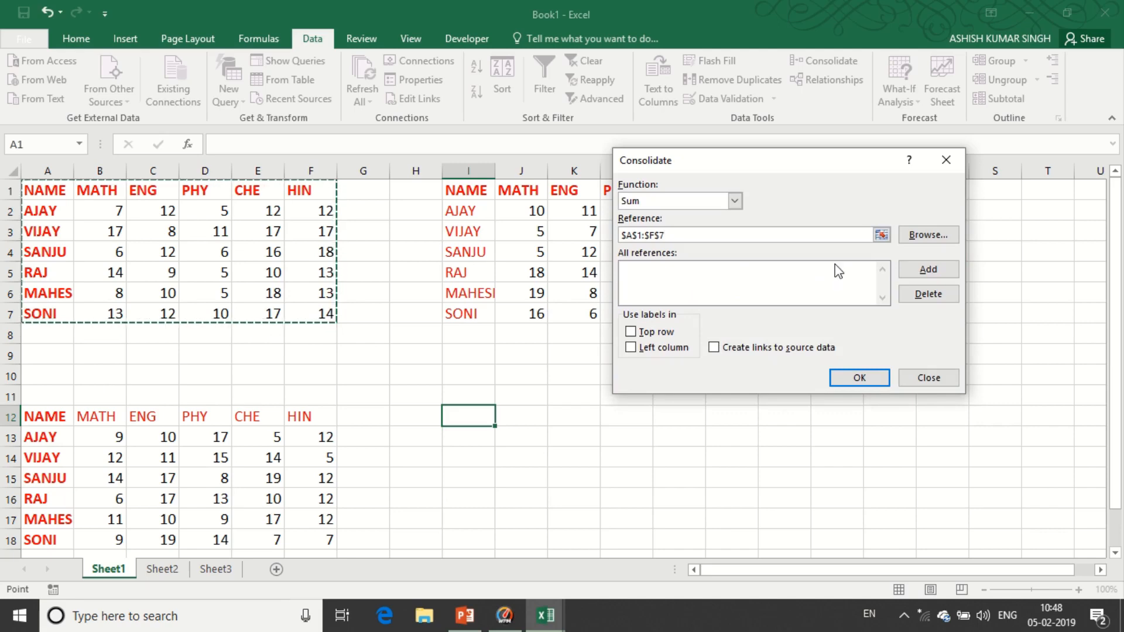
left_click(936, 272)
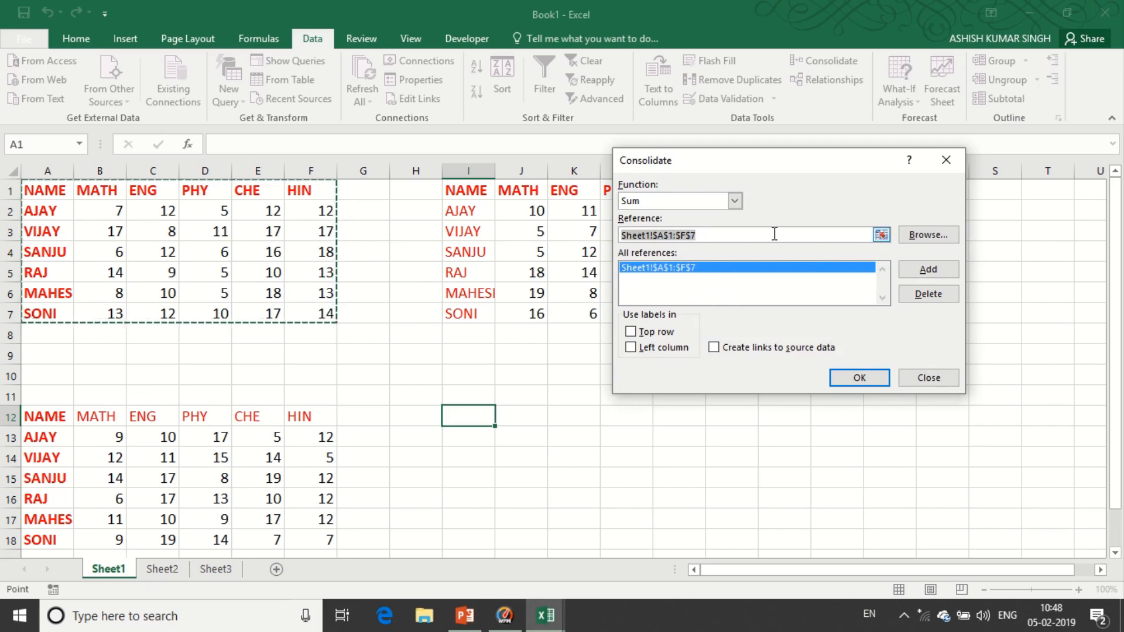
Clear the reference entry and add the lower marks table in A12:F18 to the source references.
left_click(732, 234)
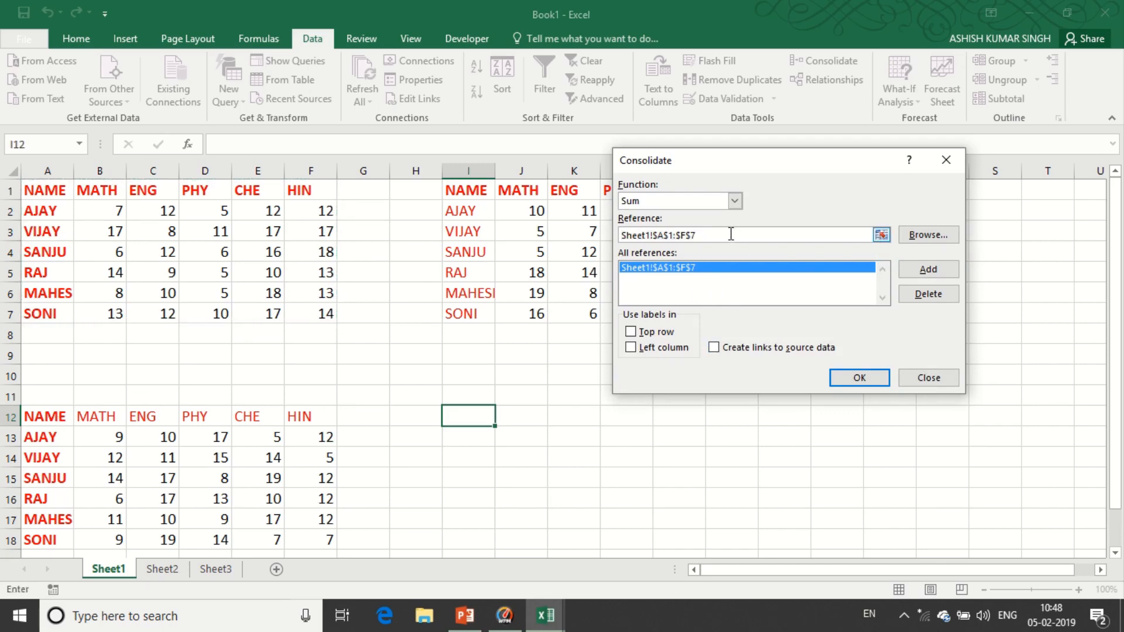
key("BackSpace")
key("BackSpace")
key("BackSpace")
key("BackSpace")
key("BackSpace")
key("BackSpace")
key("BackSpace")
key("BackSpace")
key("BackSpace")
key("BackSpace")
key("BackSpace")
key("BackSpace")
key("BackSpace")
key("BackSpace")
key("BackSpace")
key("BackSpace")
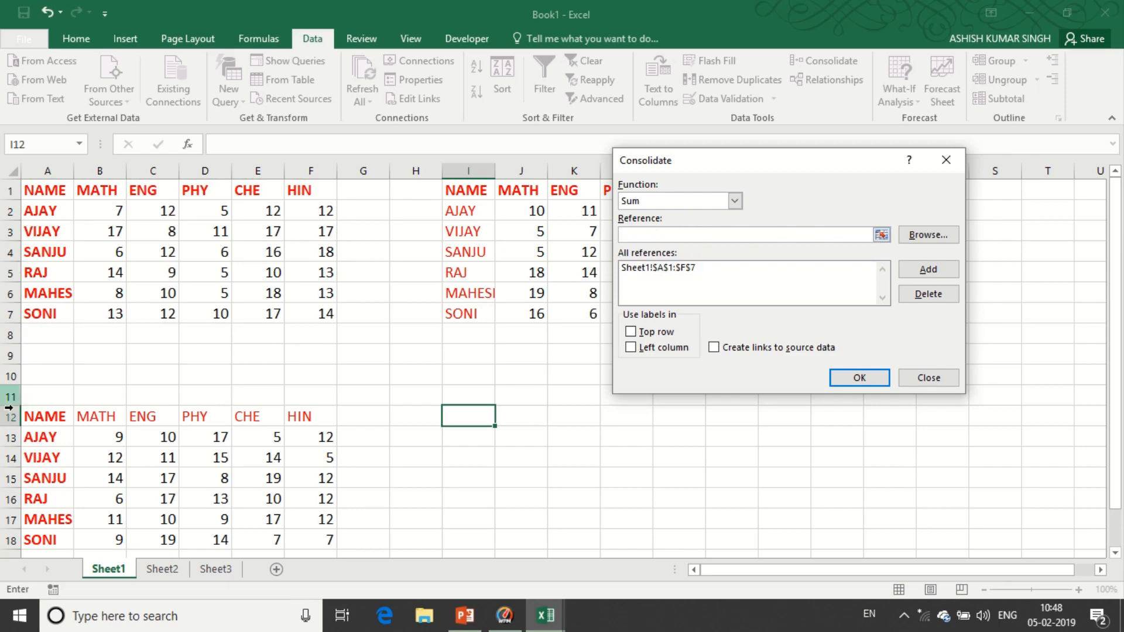
left_click_drag(42, 419, 319, 540)
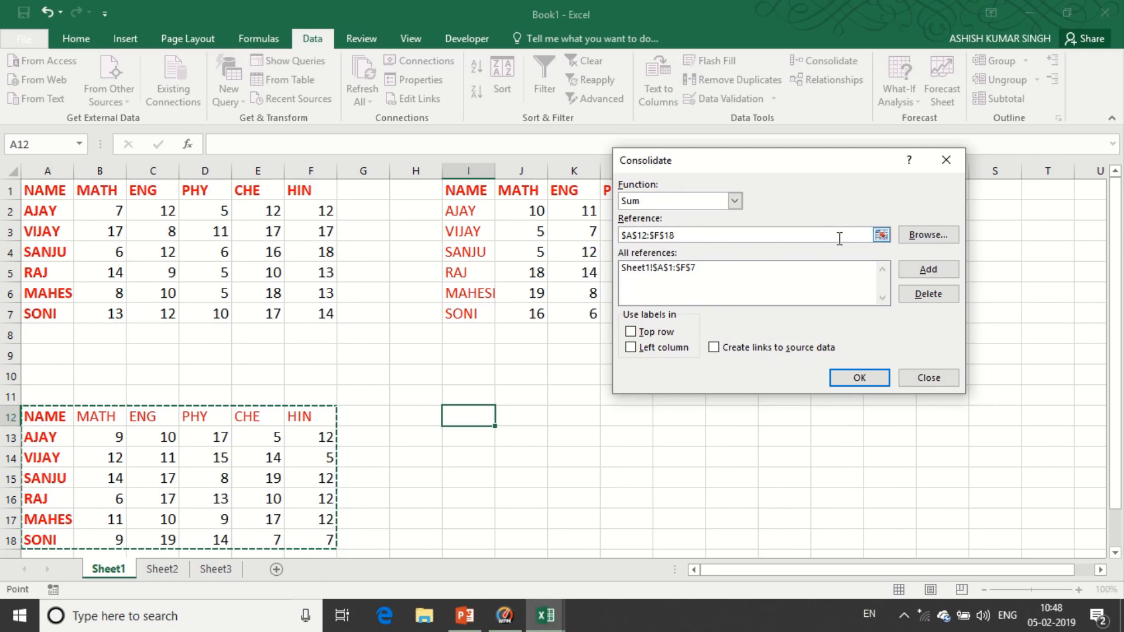
left_click(925, 272)
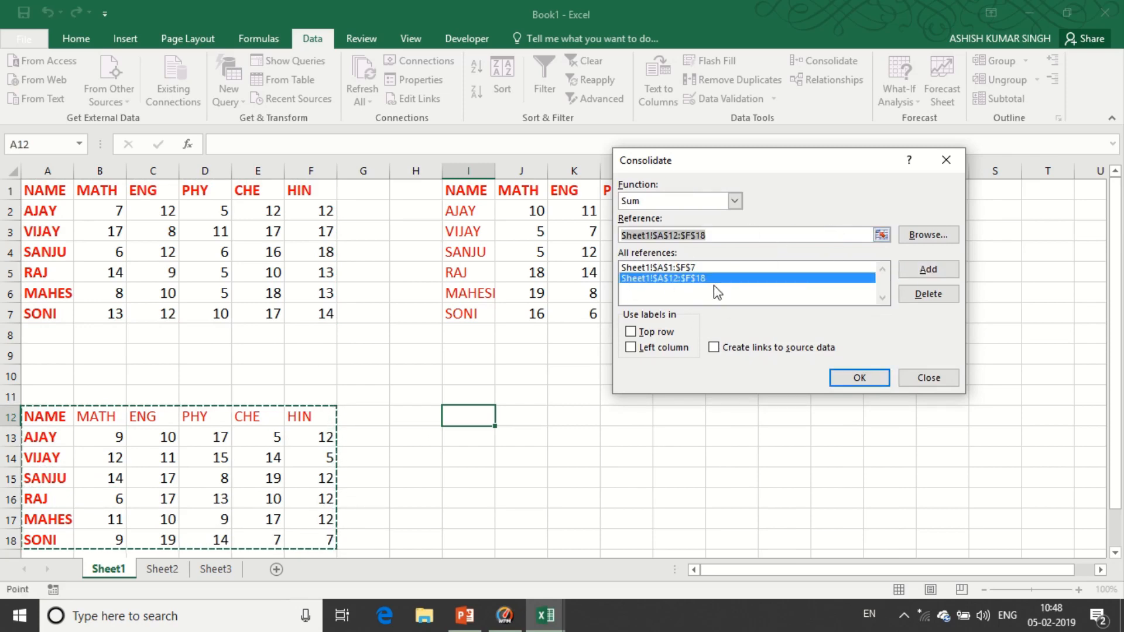
Move the dialog clear of the data and add the marks table in I1:N7 as another source reference.
left_click_drag(771, 159, 932, 85)
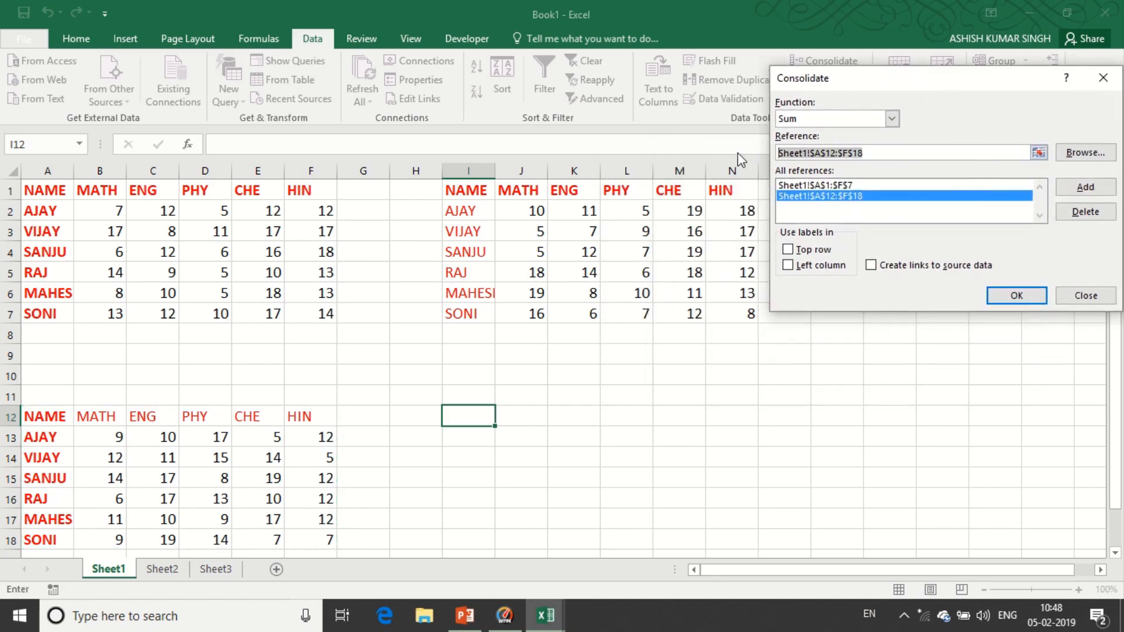
key("BackSpace")
left_click_drag(458, 193, 748, 313)
left_click(1075, 188)
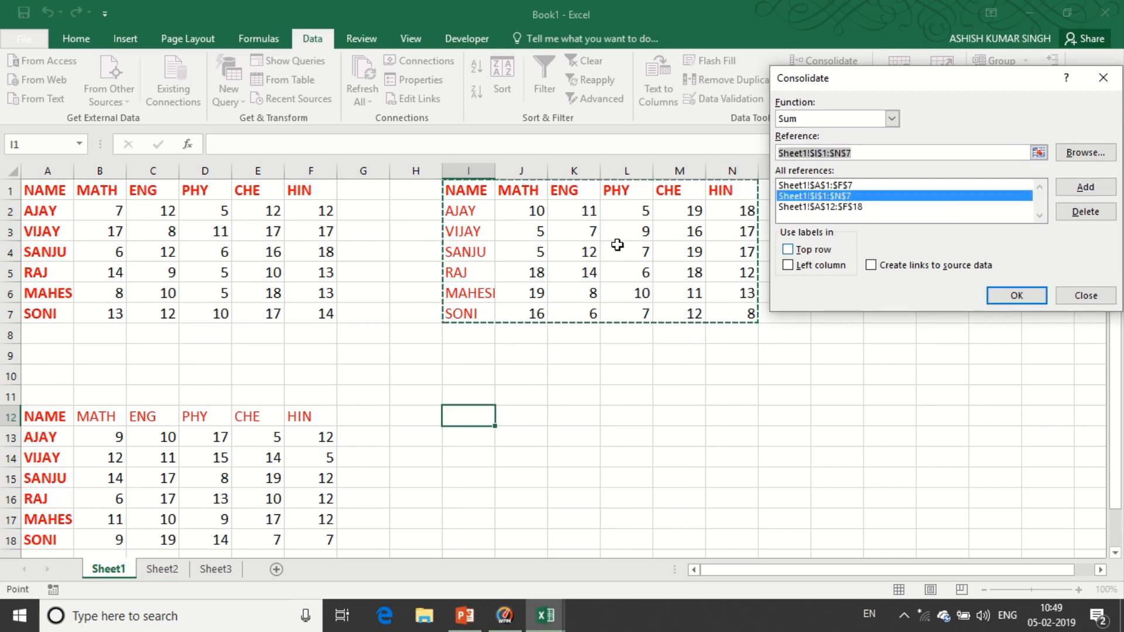
Use the top row and left column as labels and run the consolidation.
left_click(788, 249)
left_click(787, 264)
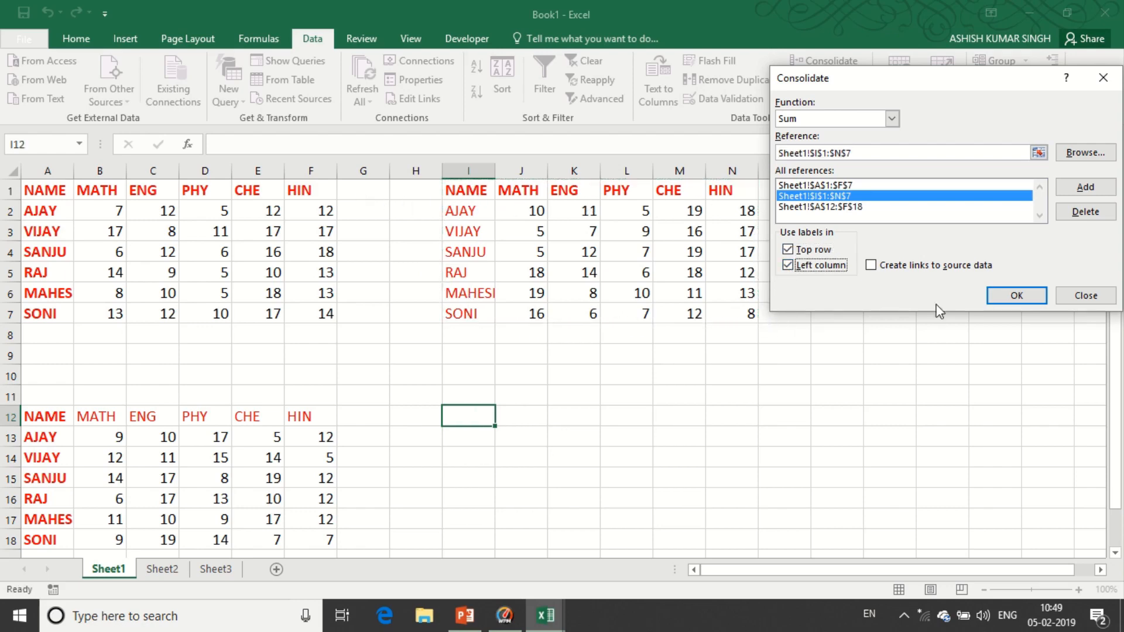
left_click(872, 266)
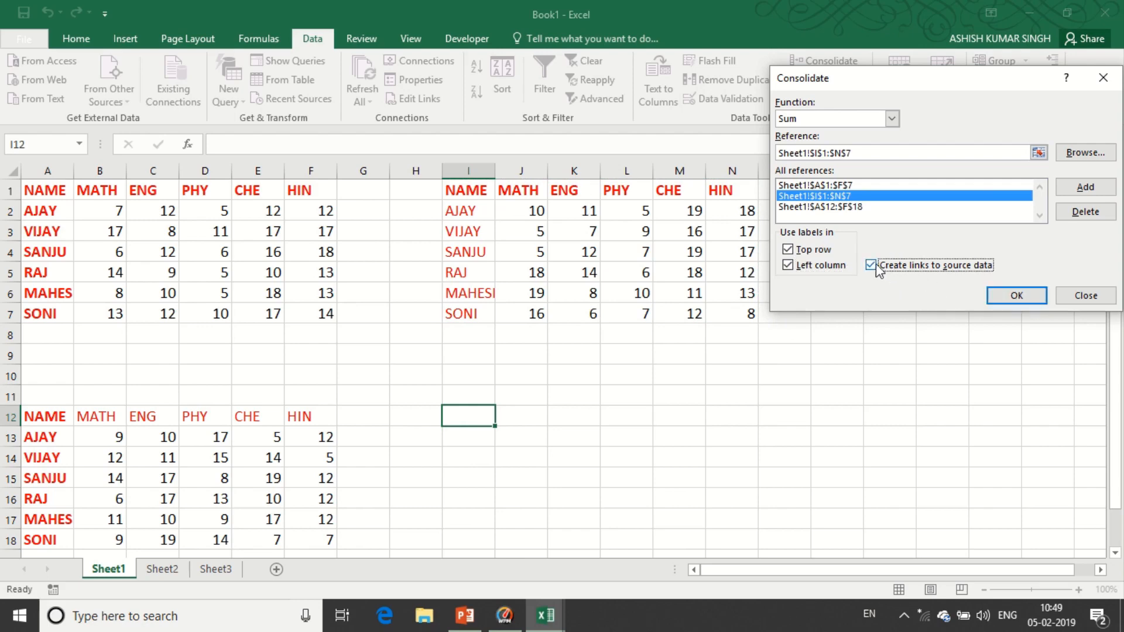
left_click(1002, 295)
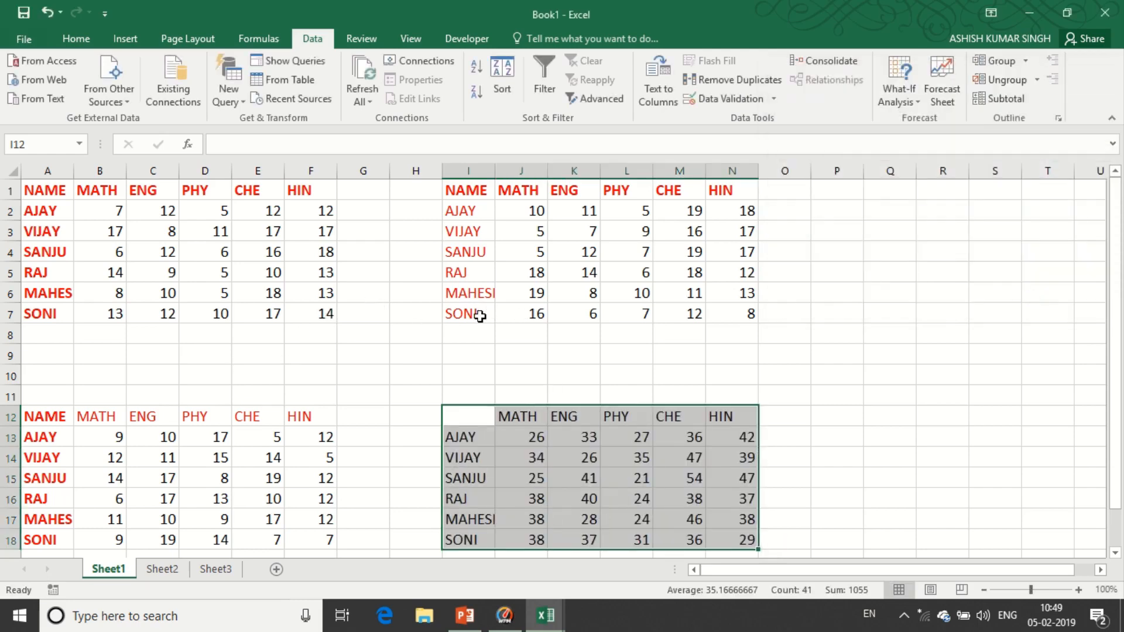
Enter the check formula =B2+J2+B13 in P2 and fill it down to P7.
scroll(486, 316, "down", 1)
scroll(528, 319, "up", 1)
left_click(830, 213)
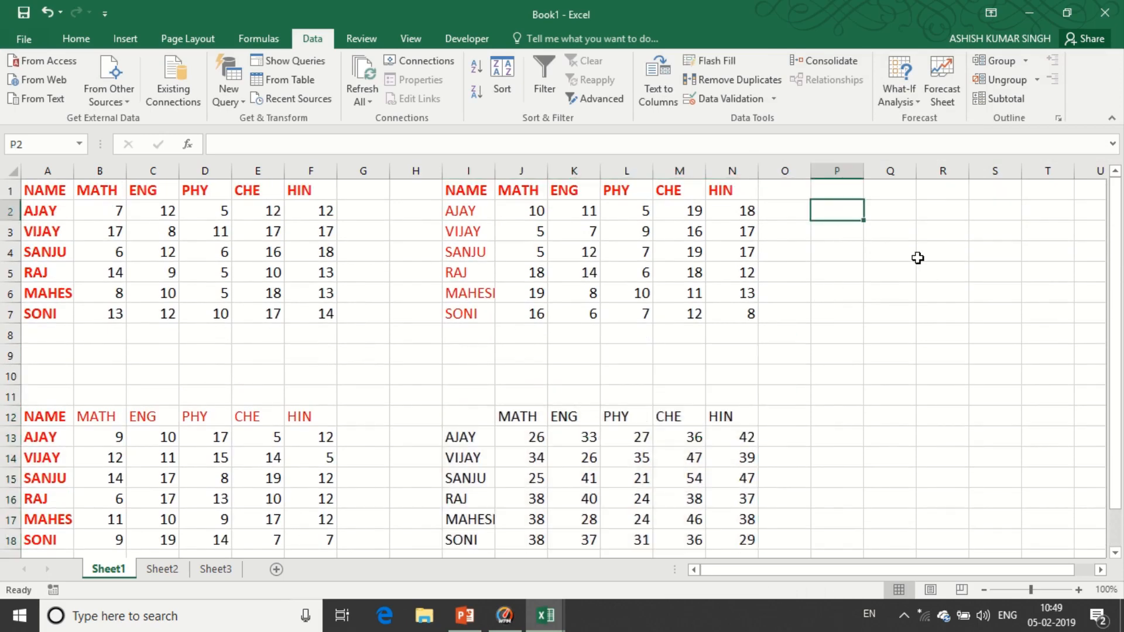
type("=")
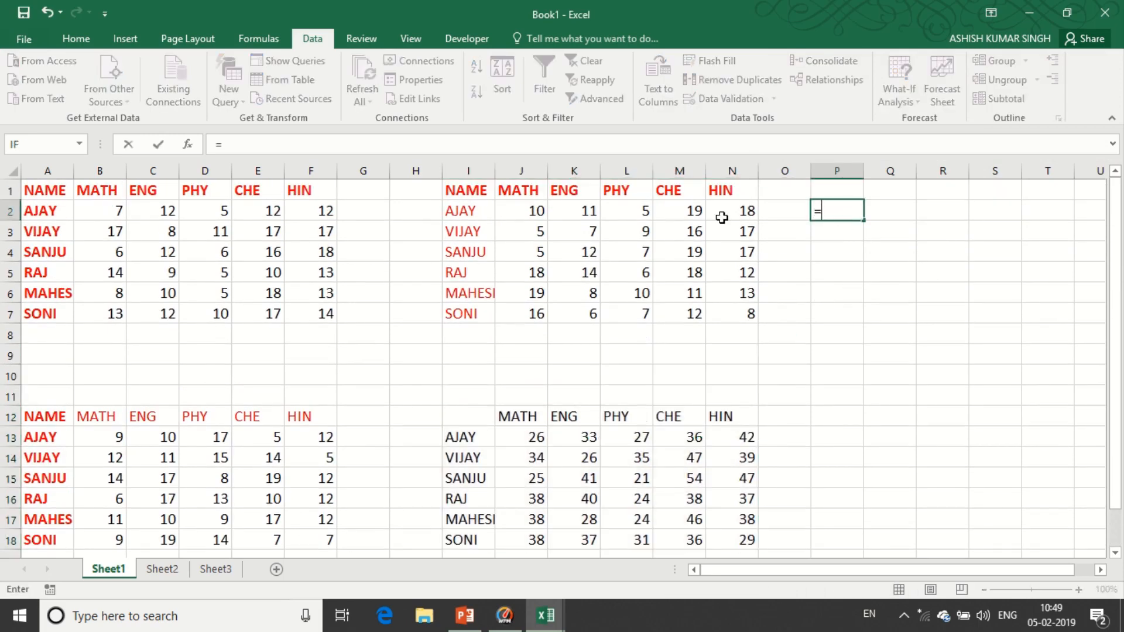
left_click(93, 209)
type("+")
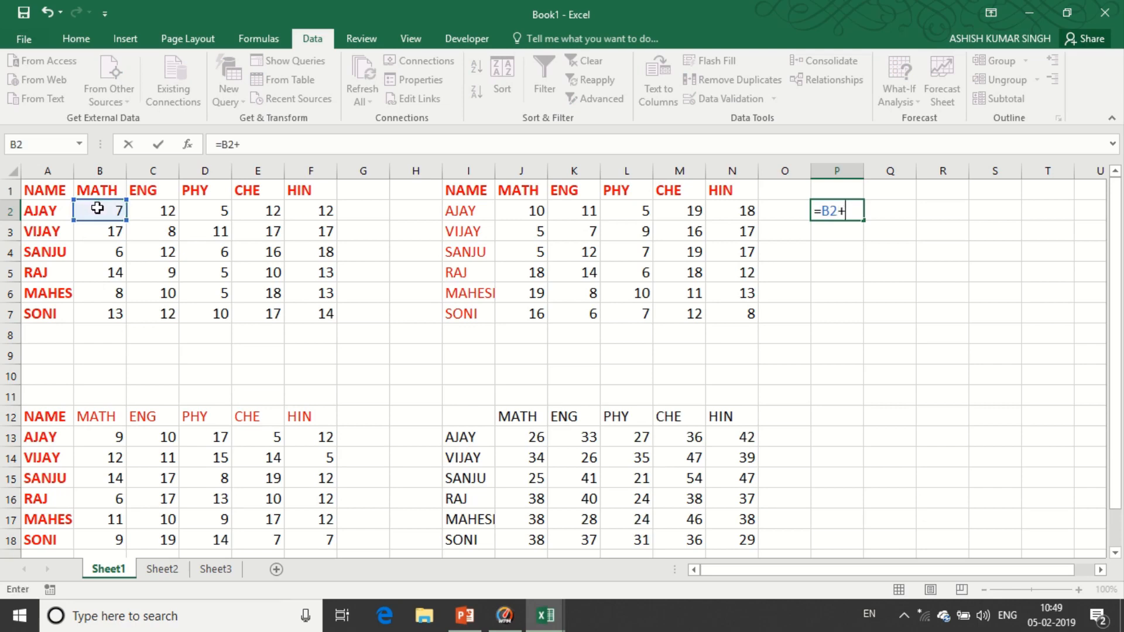
left_click(517, 210)
type("+")
left_click(107, 435)
key("Return")
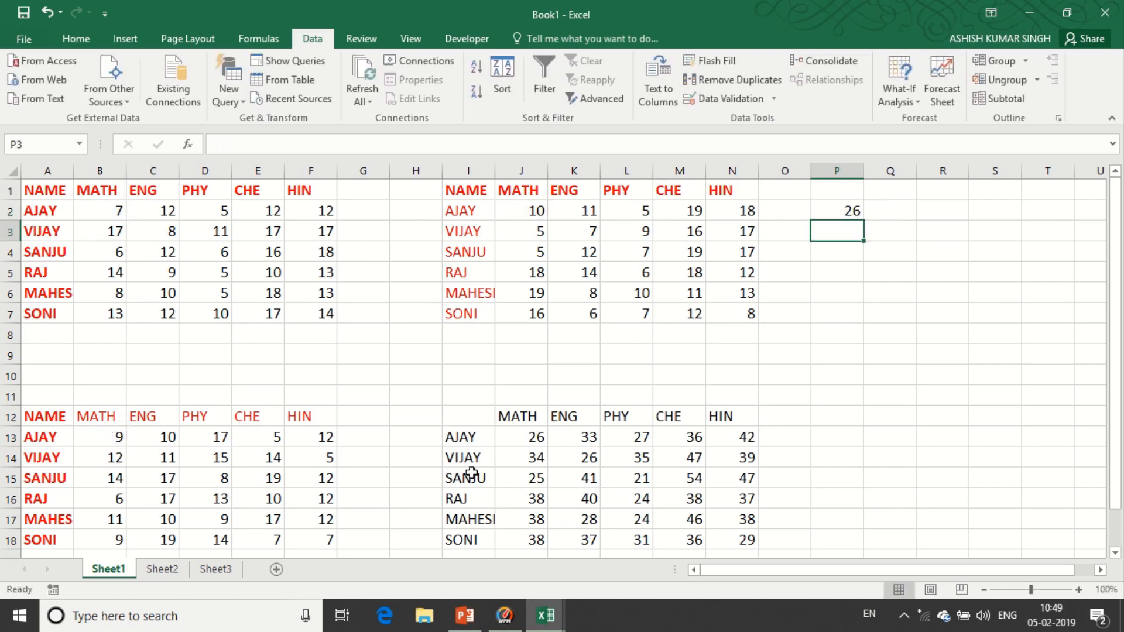
left_click(829, 207)
left_click_drag(864, 221, 863, 332)
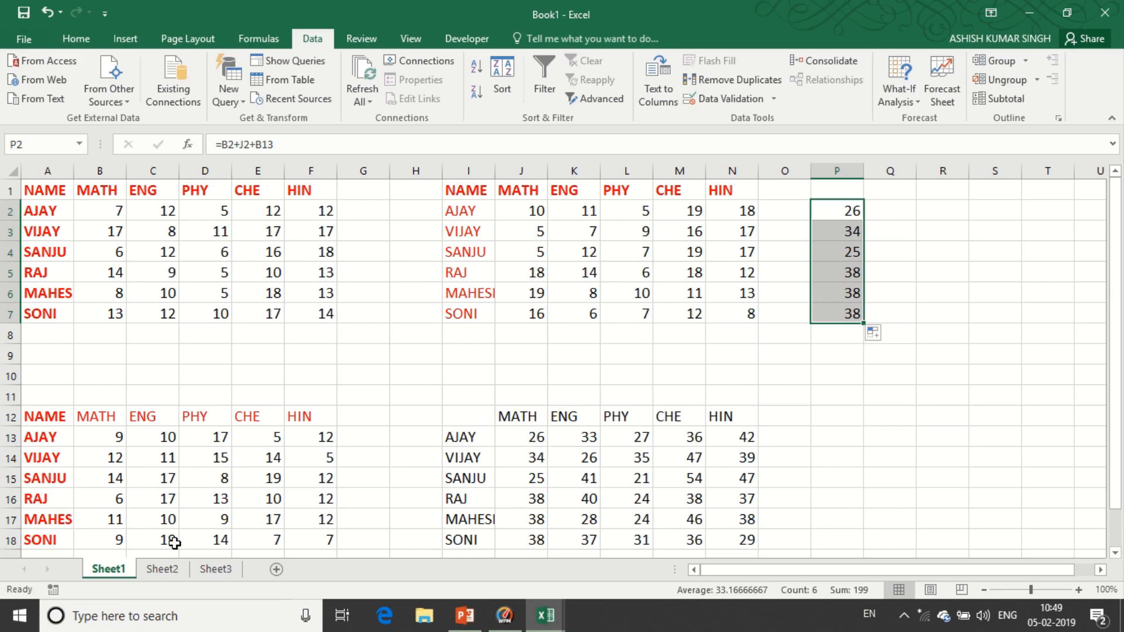
Add Sheet2's A1:F7 as a source to the consolidation and rerun it over I12:N18 on Sheet1.
left_click(163, 572)
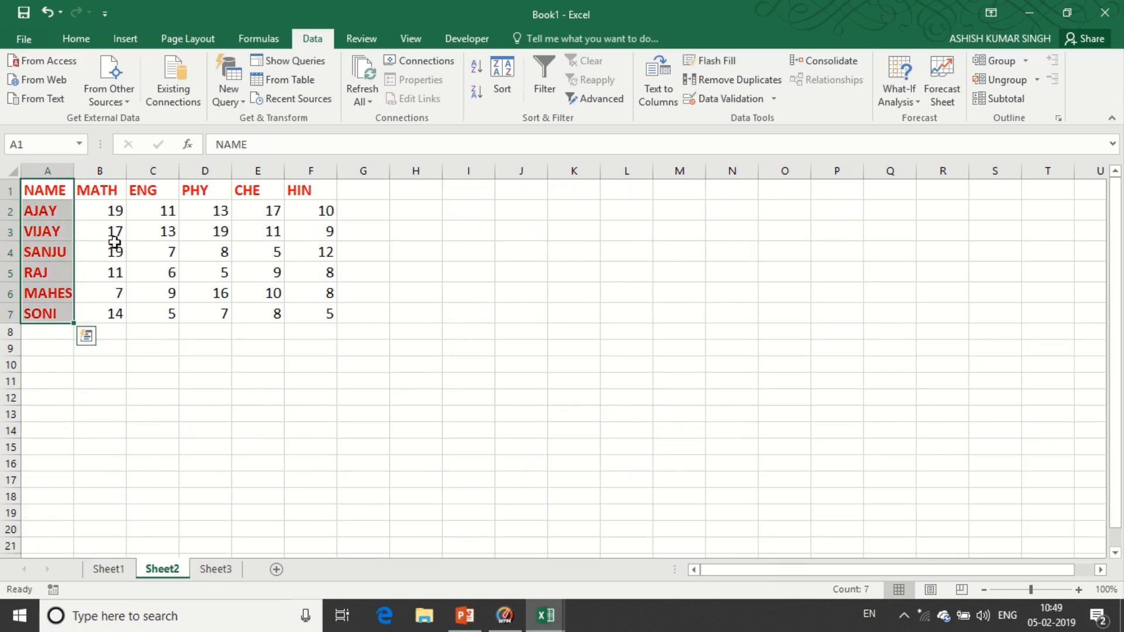
left_click(109, 568)
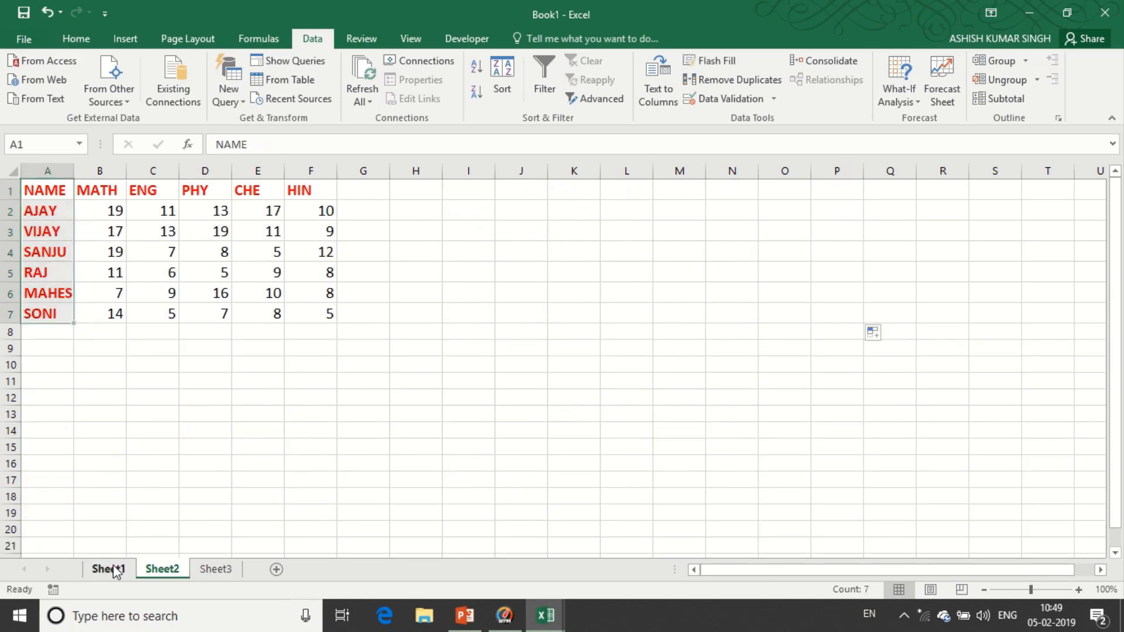
scroll(594, 396, "down", 1)
left_click_drag(472, 357, 730, 471)
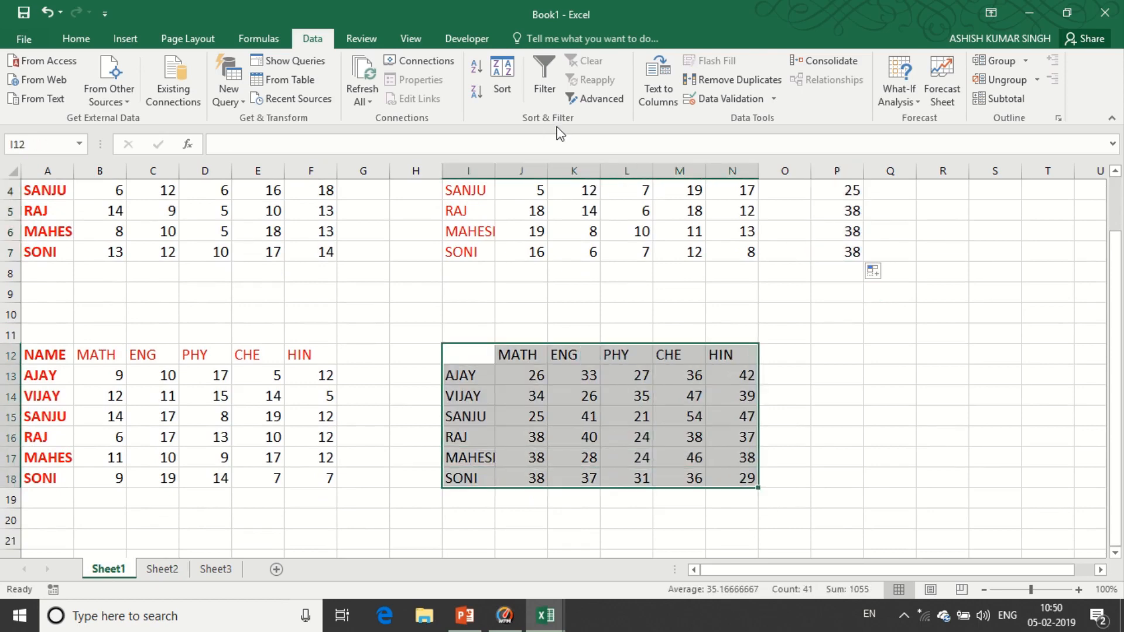
left_click(833, 63)
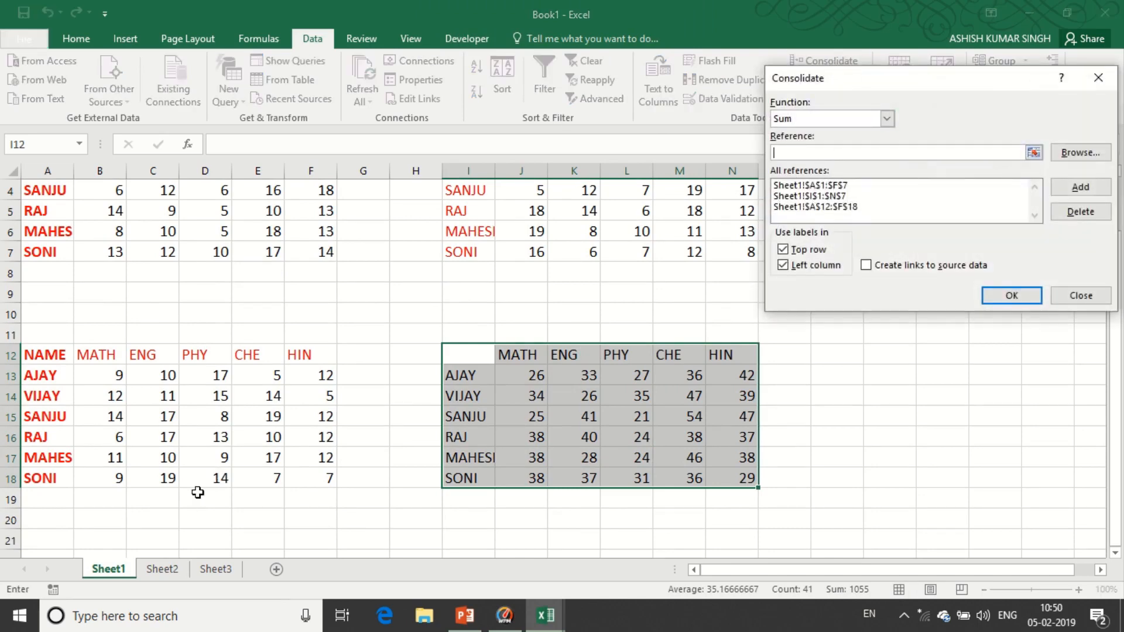
left_click(164, 567)
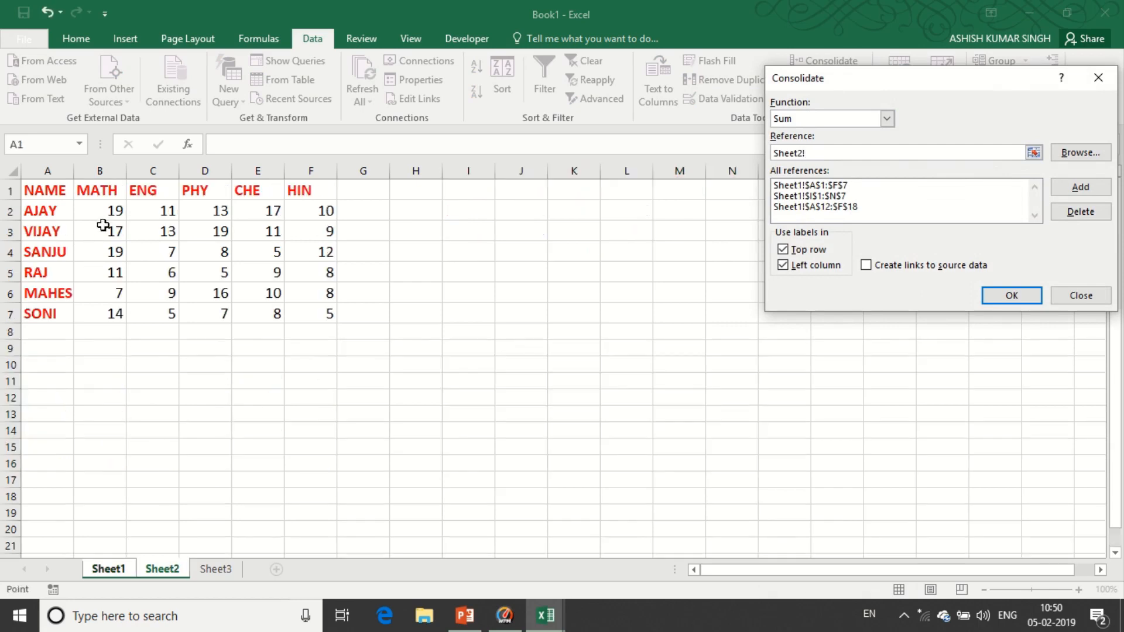
left_click_drag(49, 189, 318, 316)
left_click(1086, 187)
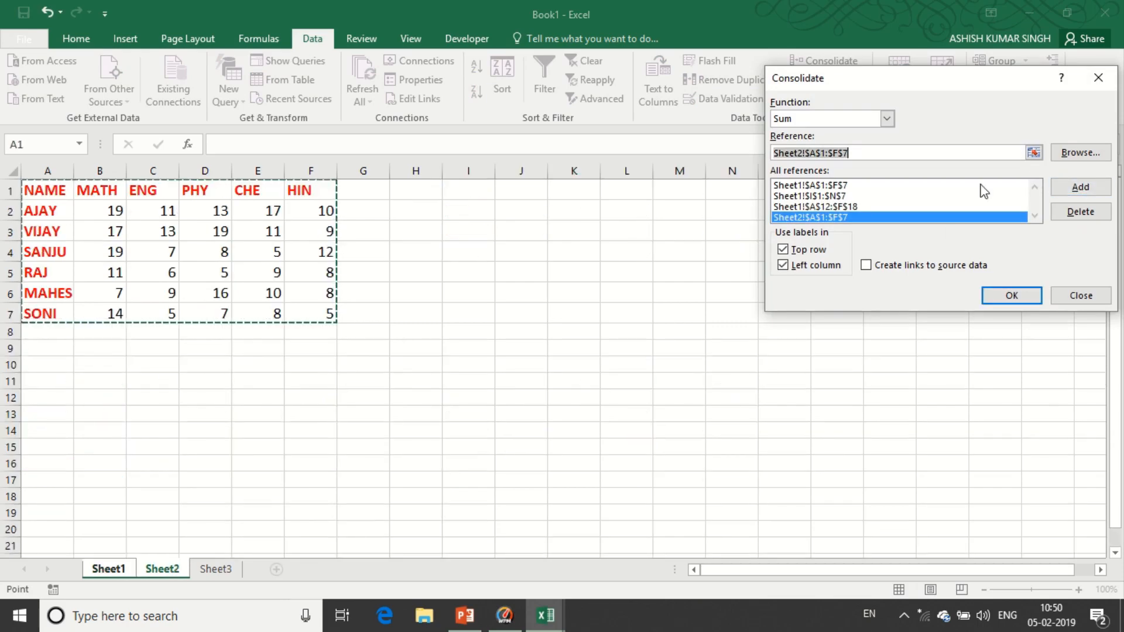
left_click(1008, 296)
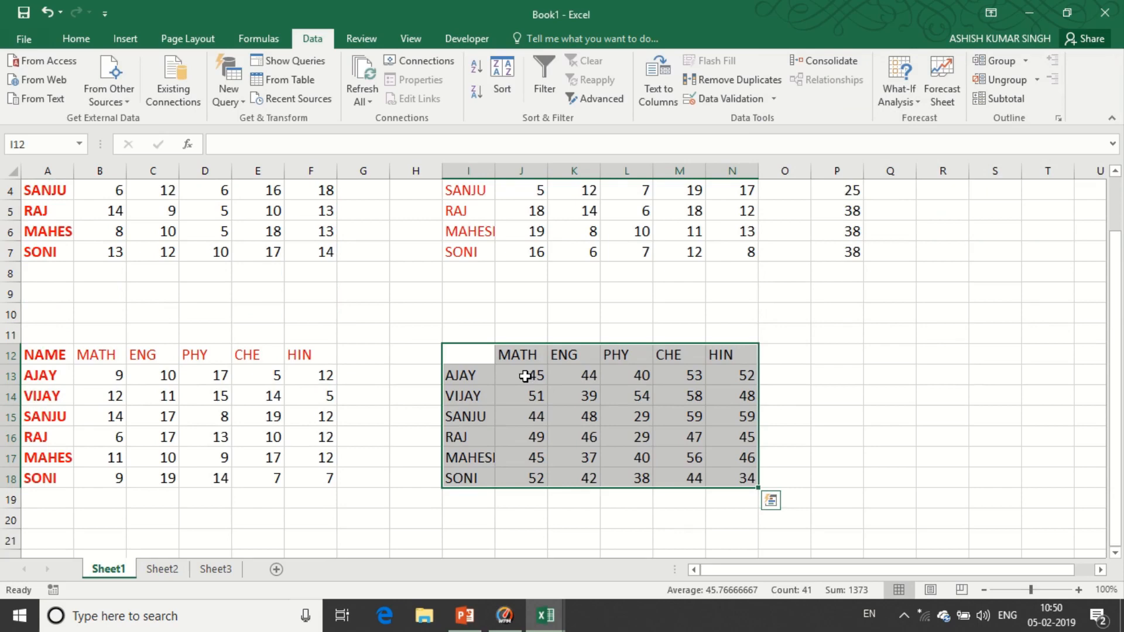
Extend the check formula in P2 to =B2+J2+B13+Sheet2!B2, fill it down to P7 and compare it with the consolidated MATH column.
scroll(858, 365, "up", 1)
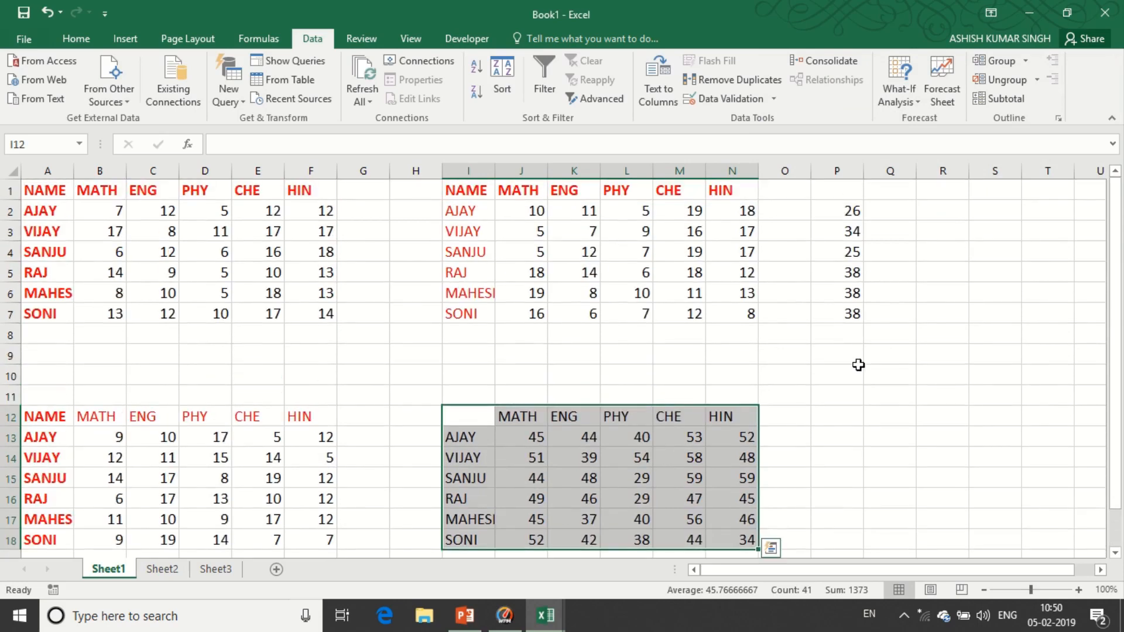
left_click(840, 207)
left_click(314, 144)
type("+")
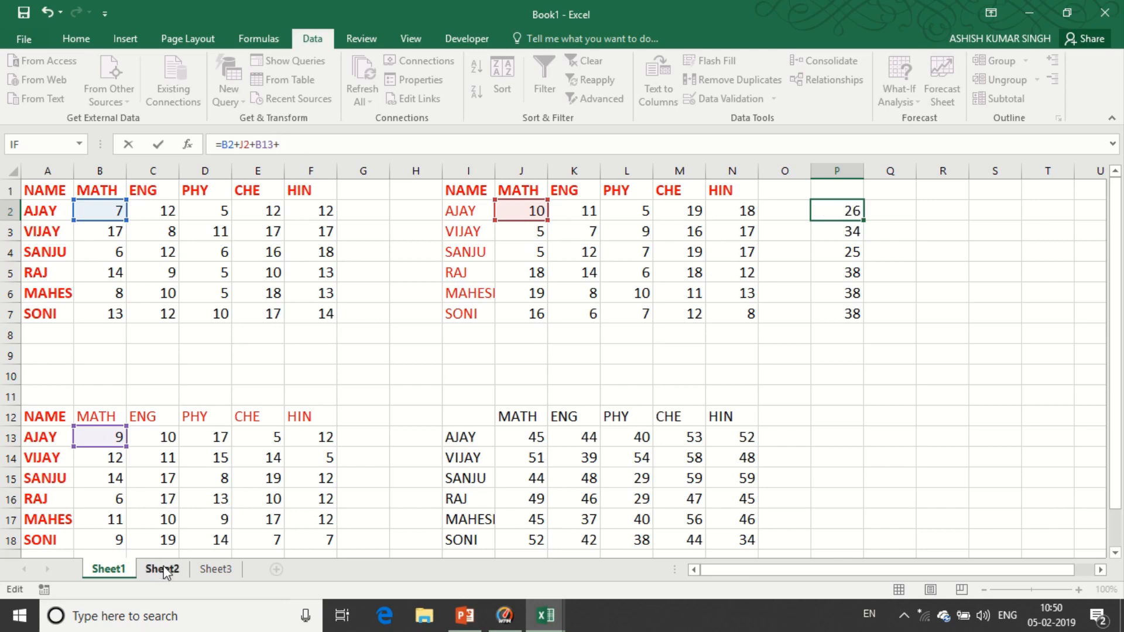
left_click(159, 568)
left_click(100, 211)
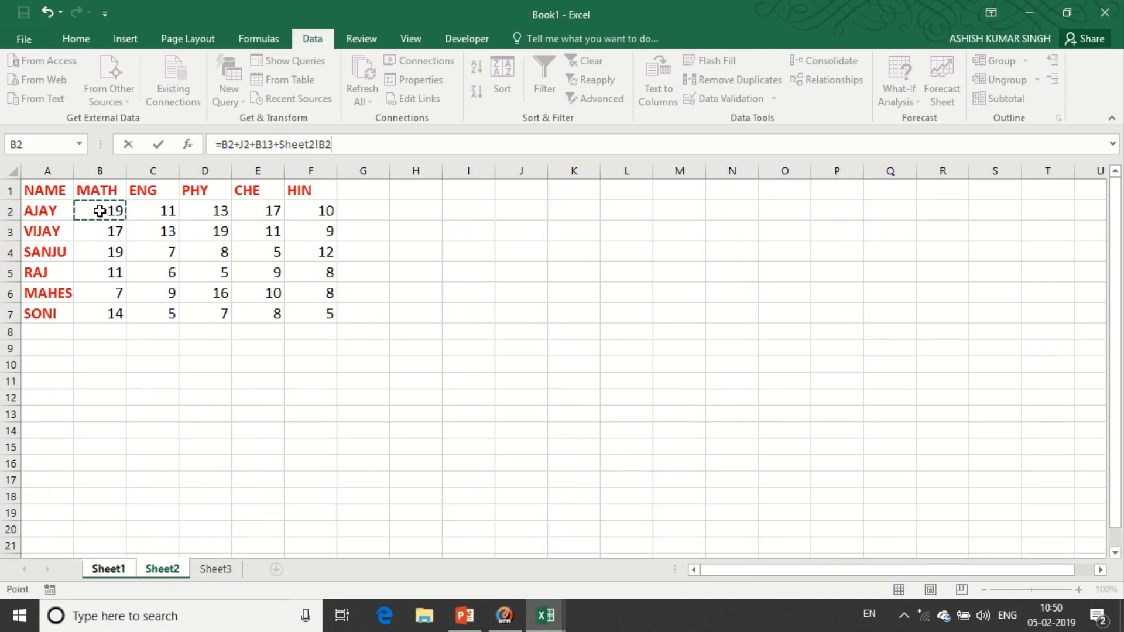
key("Return")
left_click(838, 209)
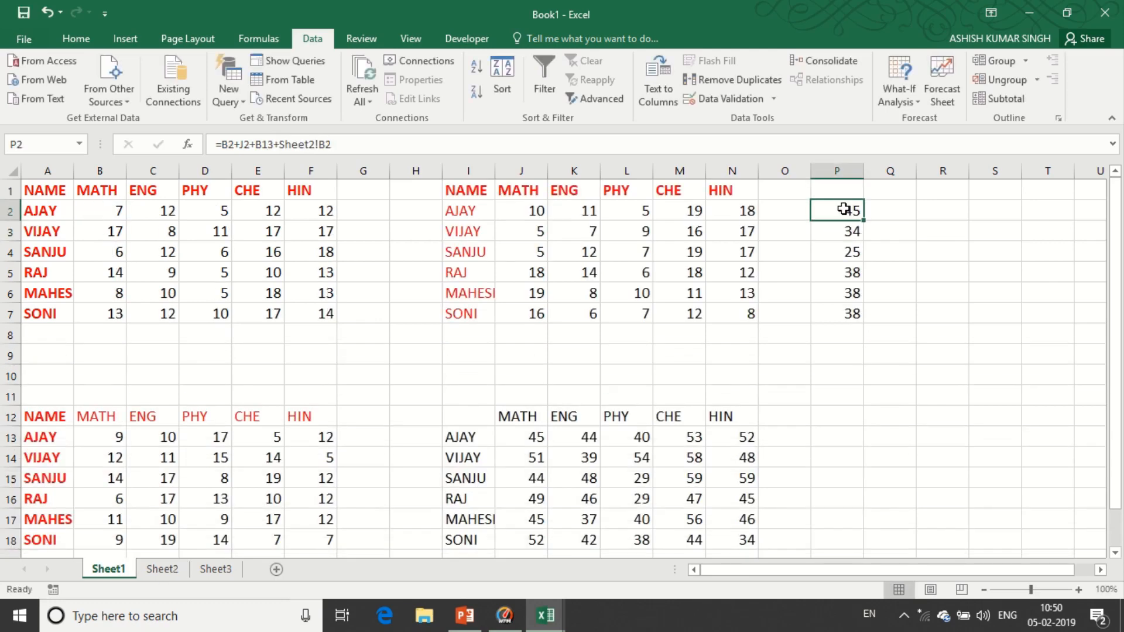
left_click_drag(862, 219, 864, 324)
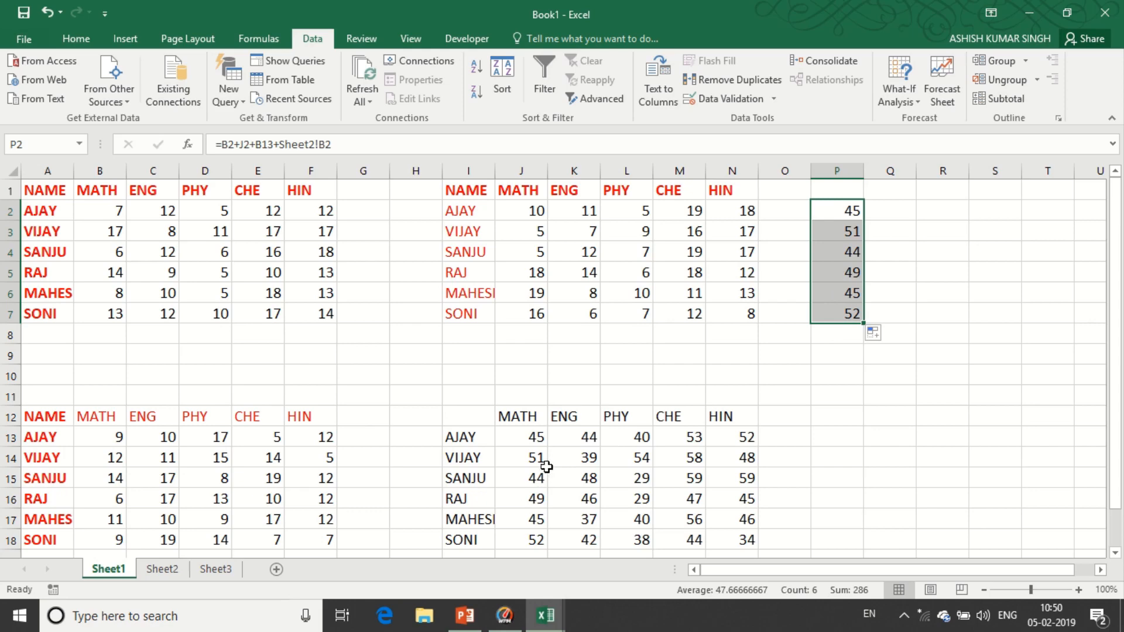
left_click_drag(519, 439, 522, 540)
left_click_drag(857, 213, 853, 310)
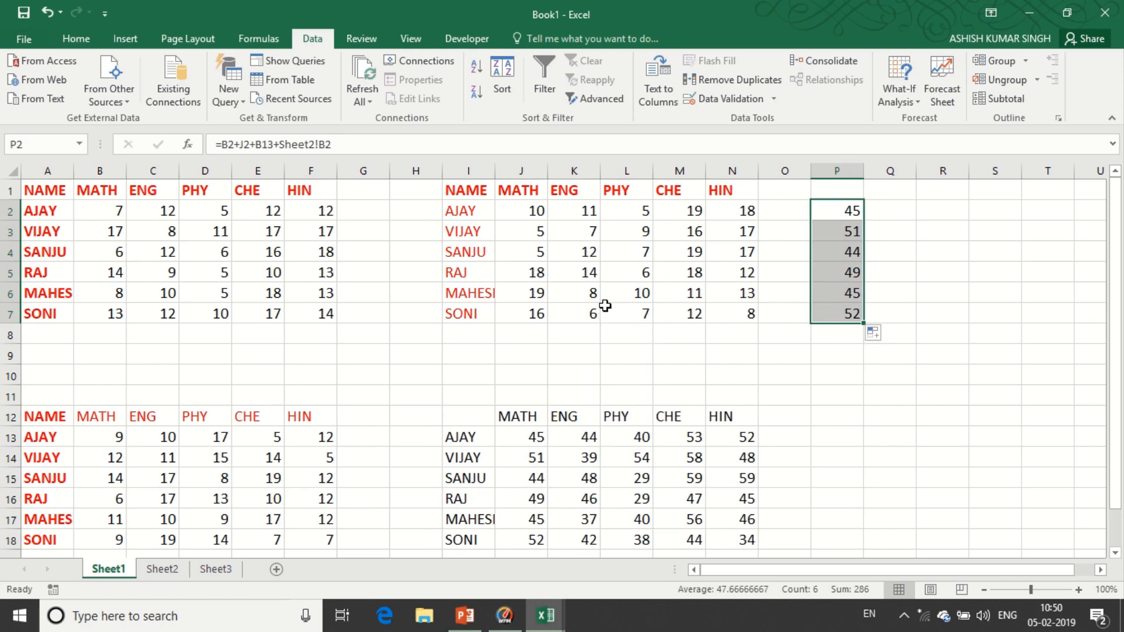
mouse_move(651, 4)
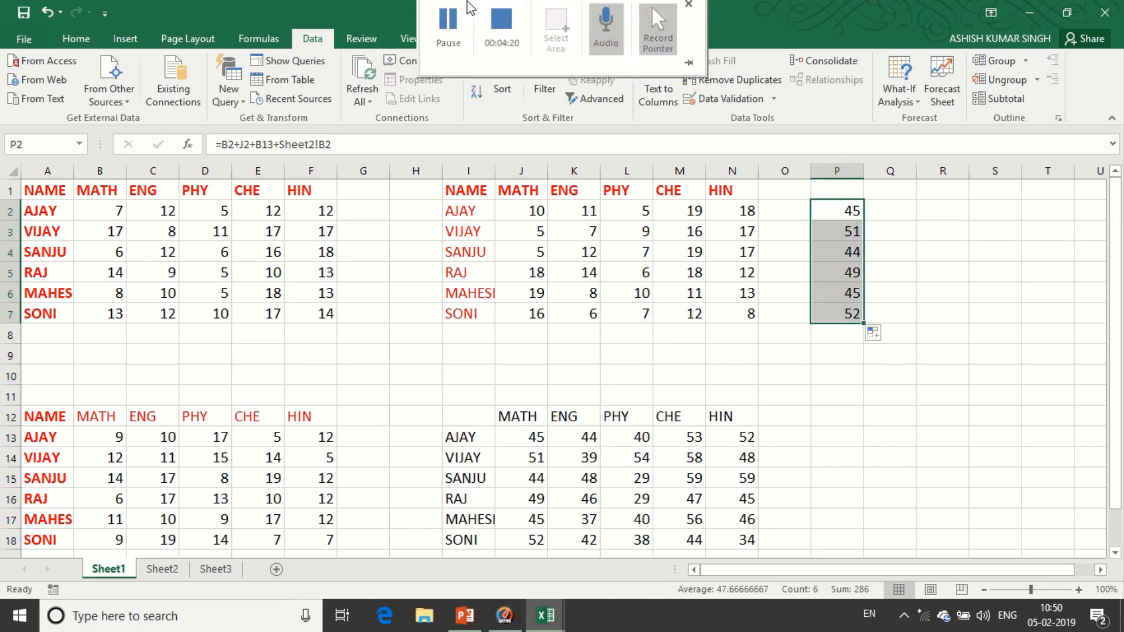
left_click(456, 40)
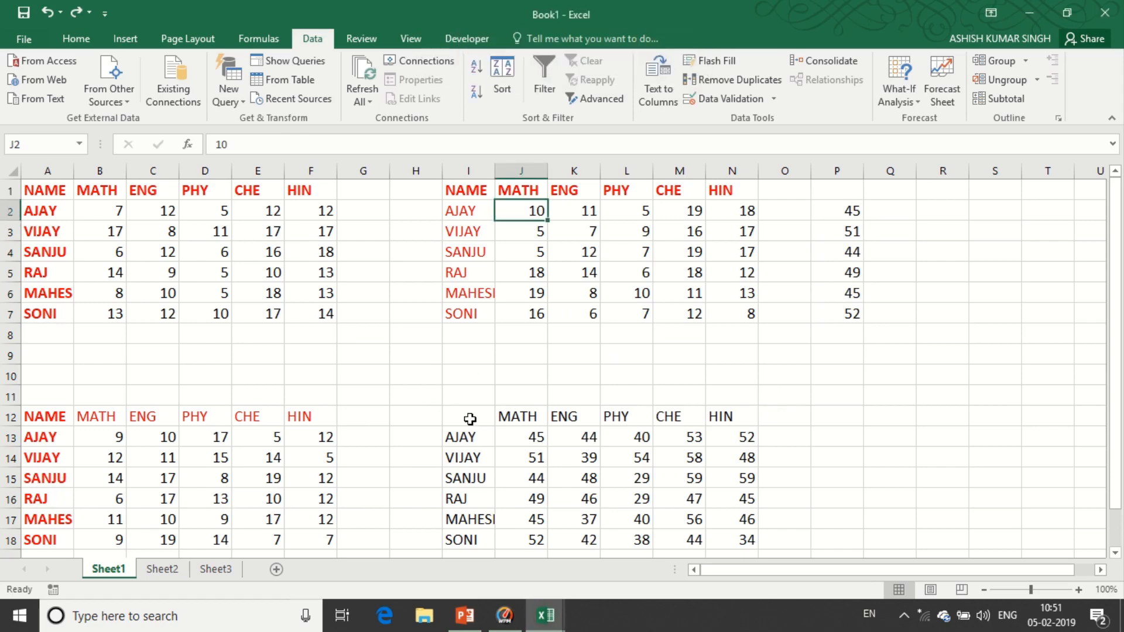
Compare the marks table on Sheet3 of workbook 2119 with the tables on Sheet1 and Sheet2 of Book1.
left_click(470, 419)
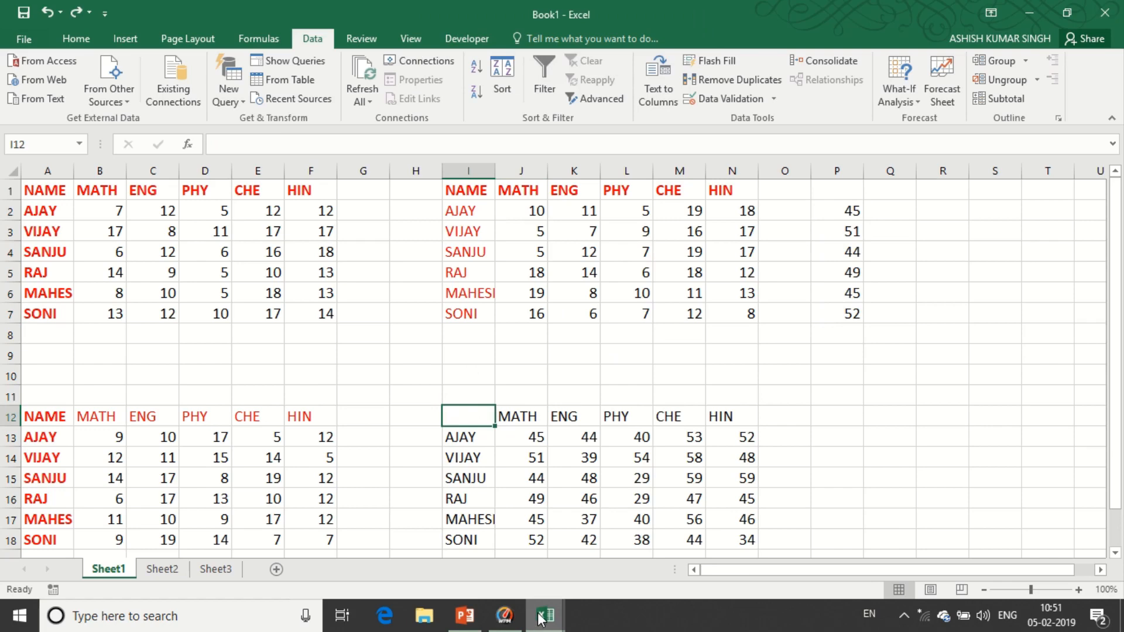
mouse_move(542, 619)
left_click(592, 563)
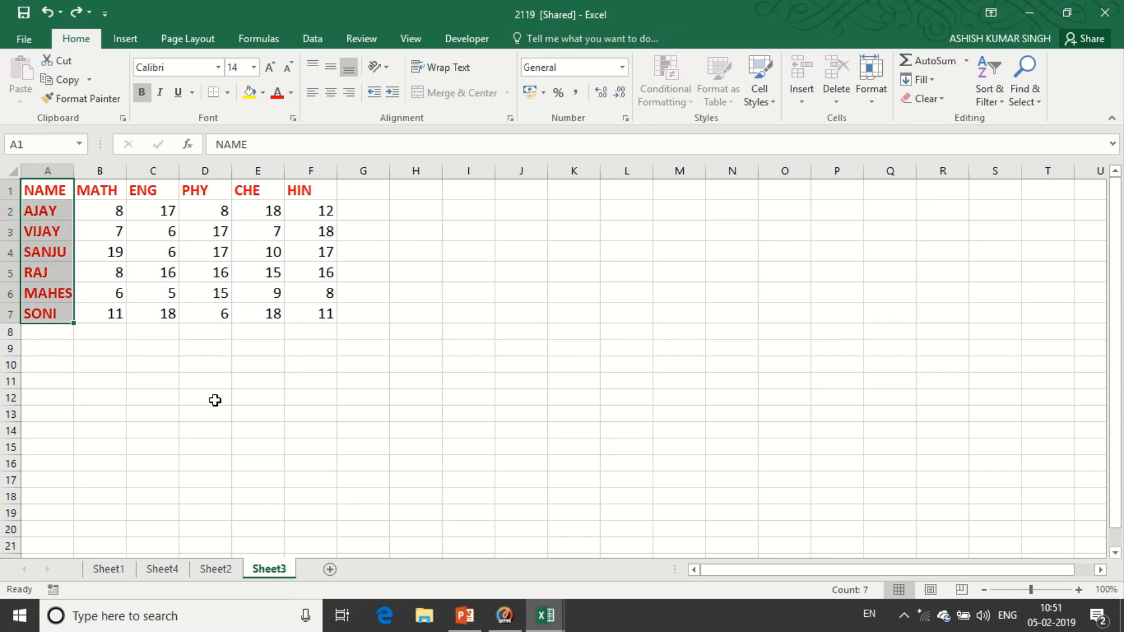
key("alt+Tab")
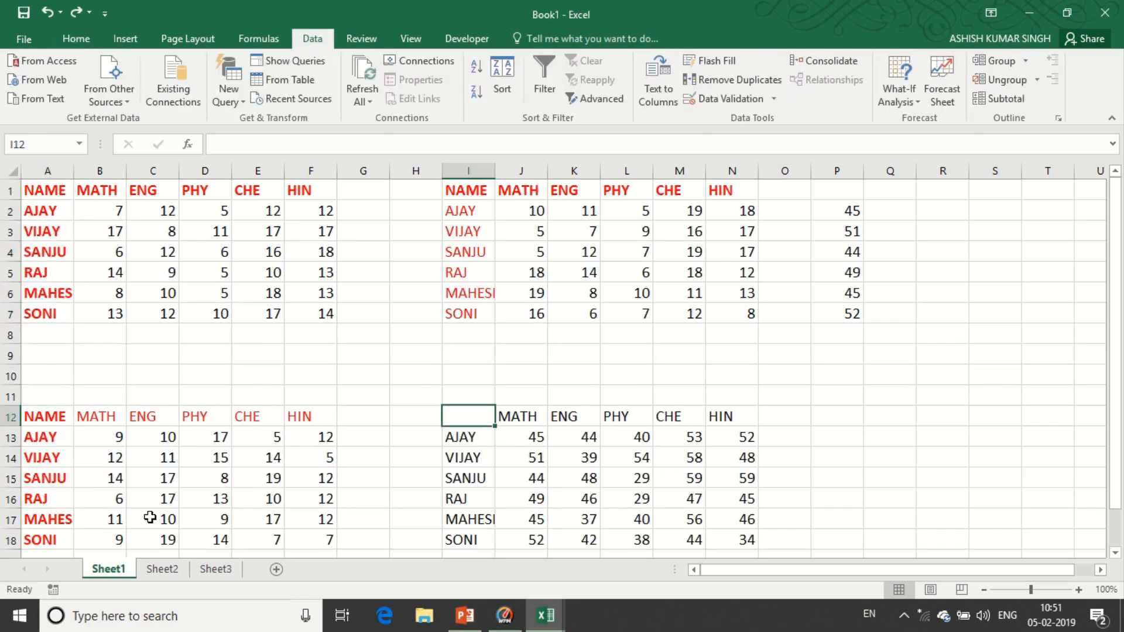
left_click(160, 571)
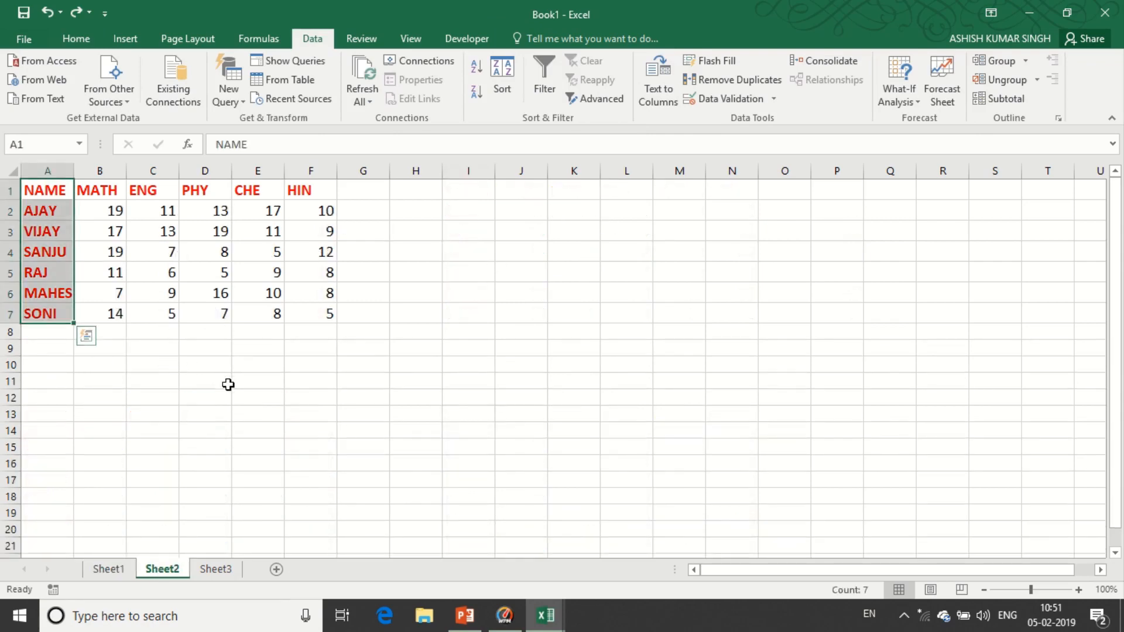
key("alt+Tab")
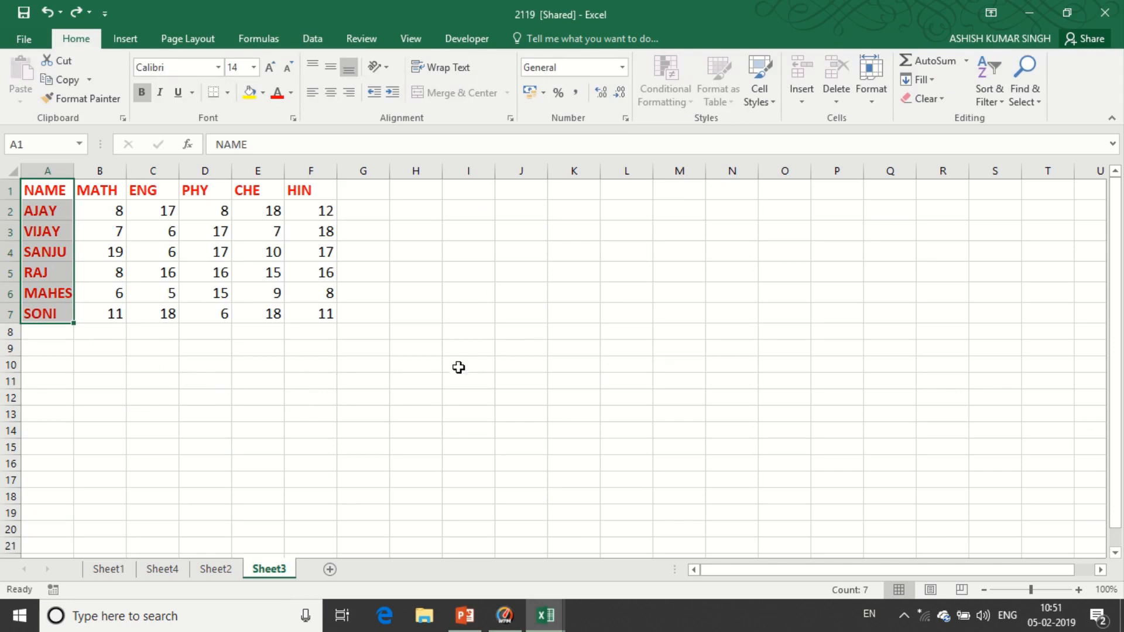
key("alt+Tab")
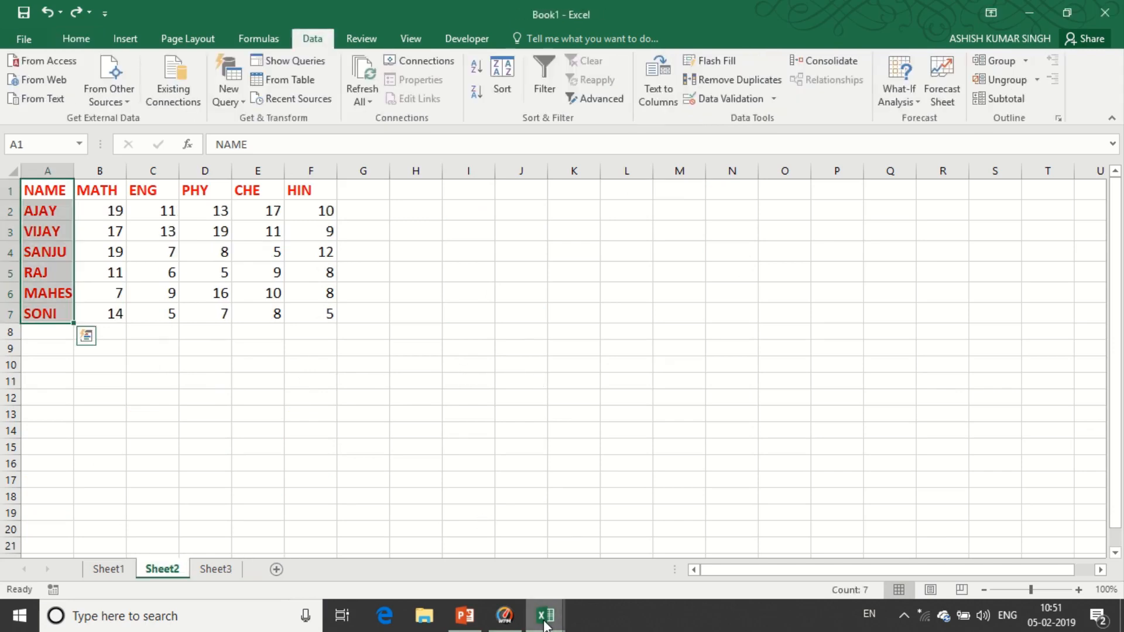
mouse_move(546, 614)
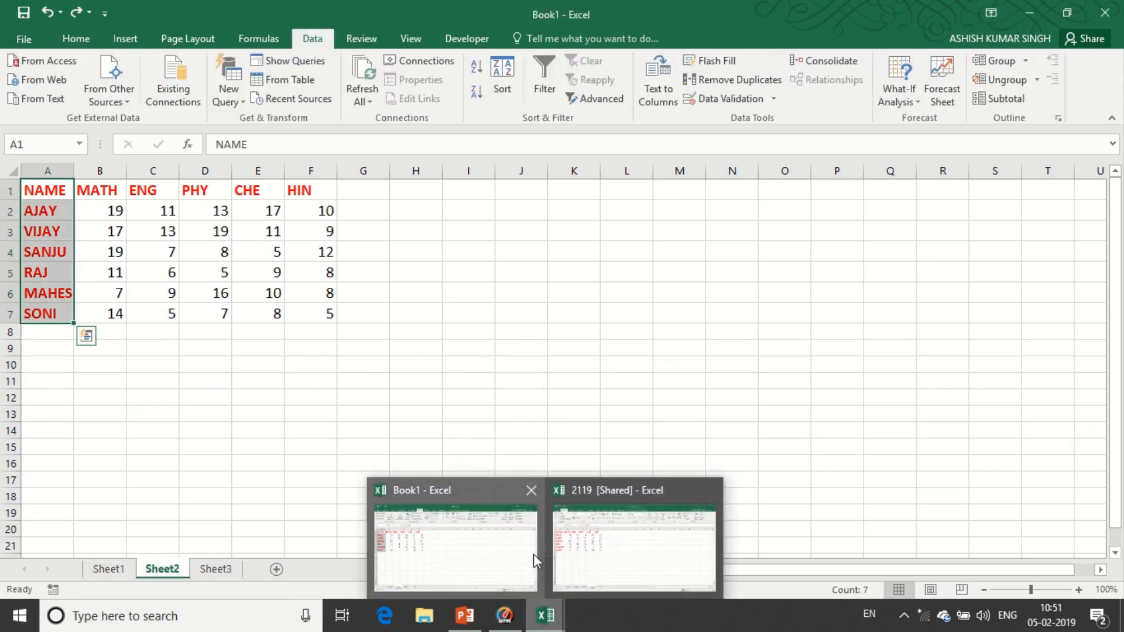
left_click(486, 555)
left_click(113, 568)
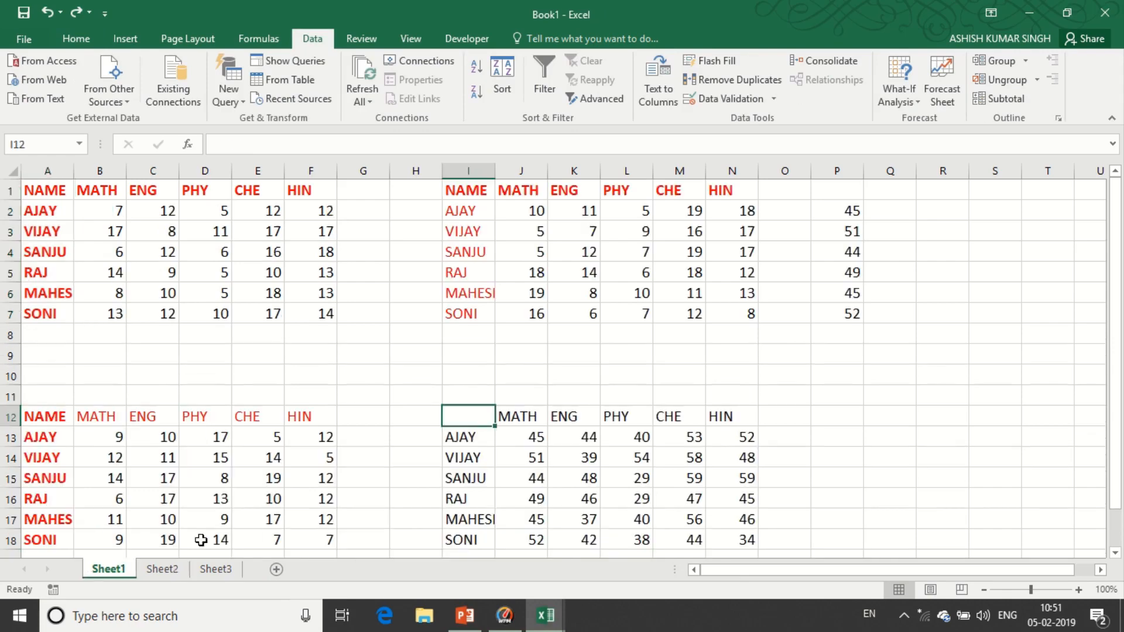
scroll(484, 389, "down", 1)
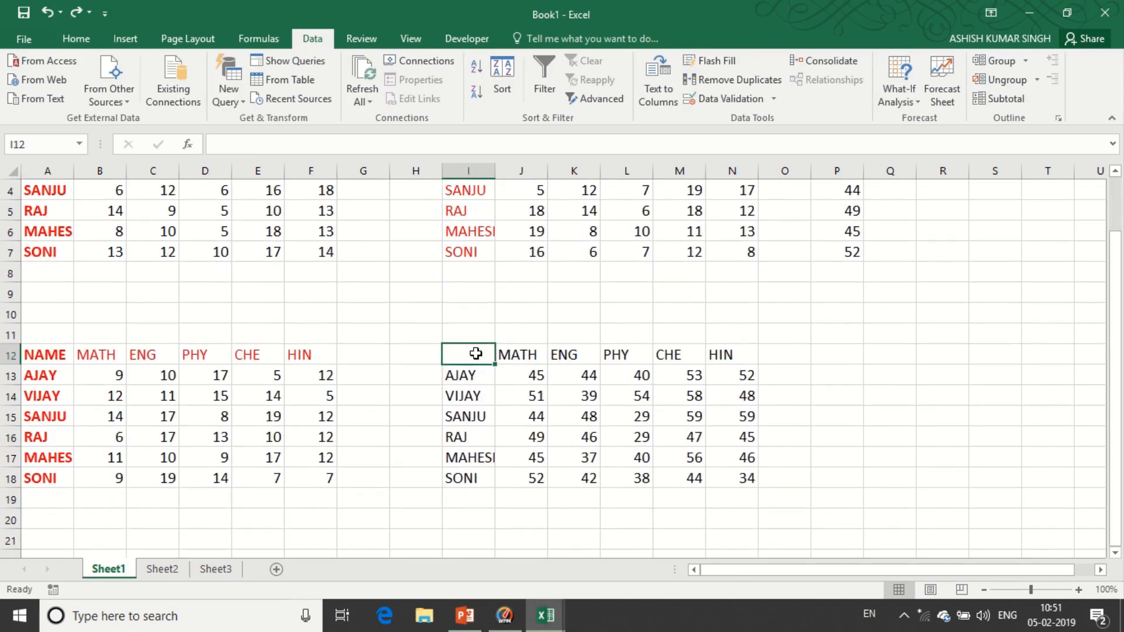
Start a Sum consolidation at A13 on Sheet2 of Book1 and add that sheet's table A1:F7 as a source reference.
left_click(162, 569)
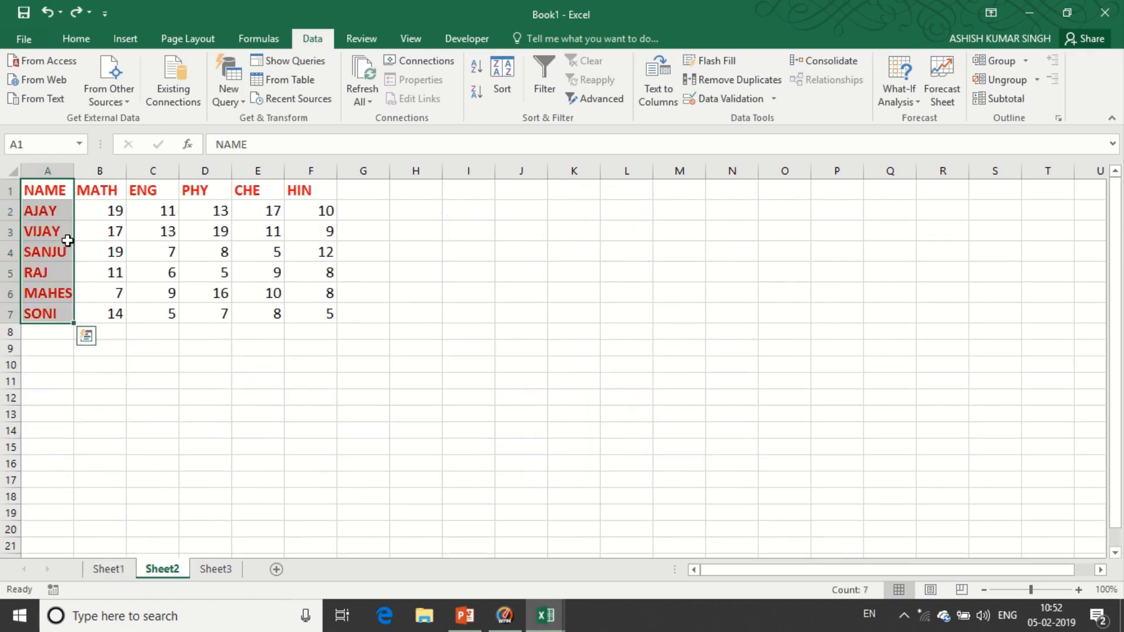
left_click(43, 412)
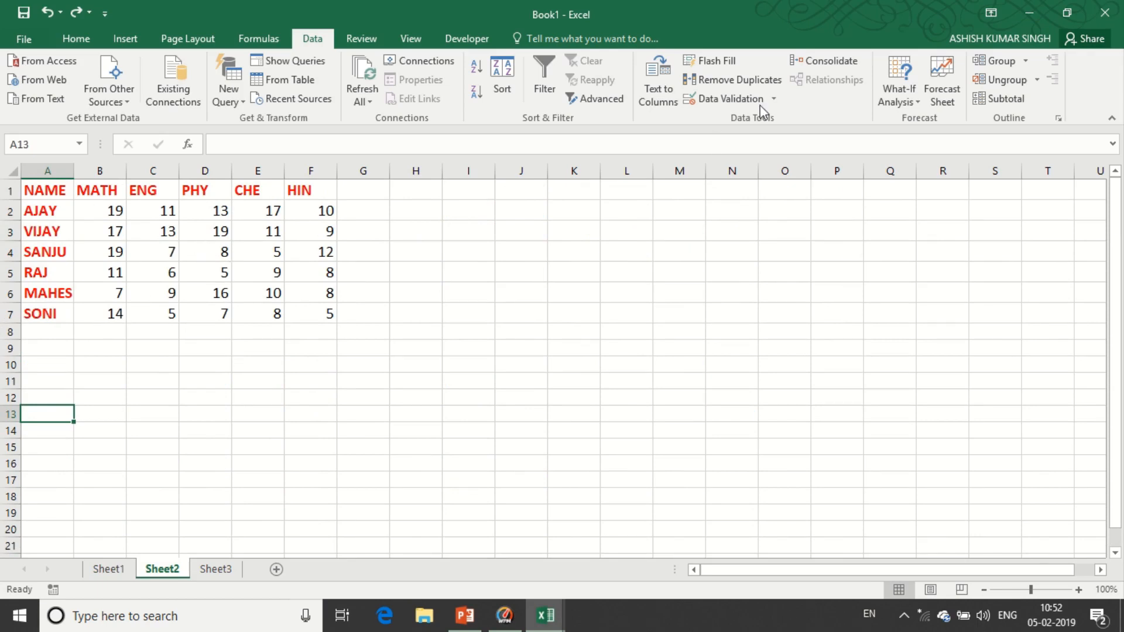
left_click(825, 61)
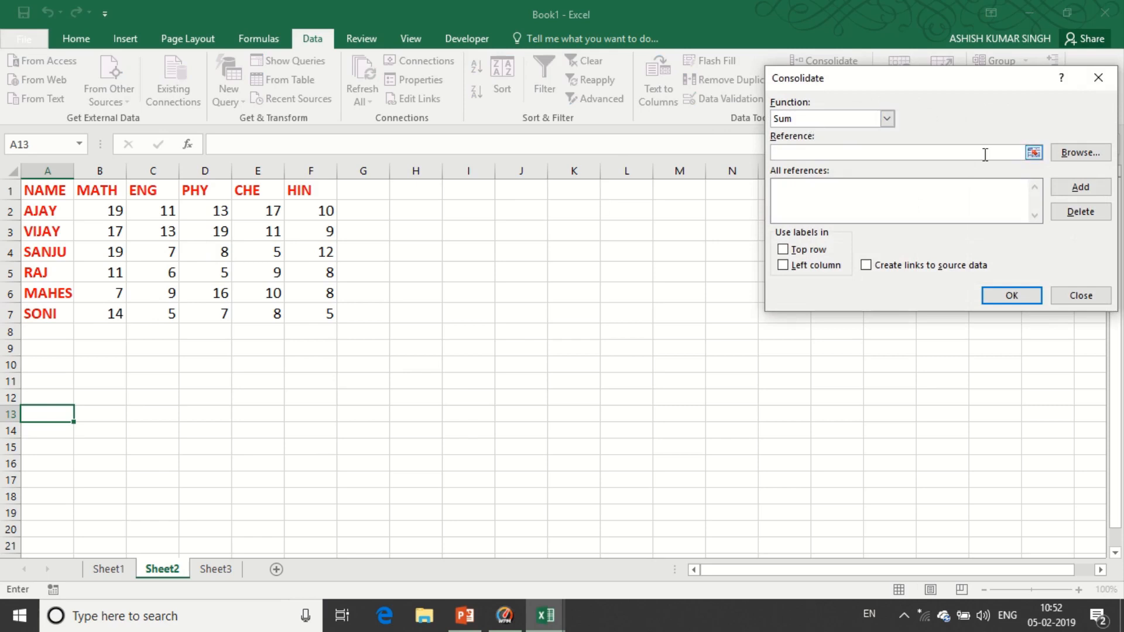
left_click_drag(55, 194, 318, 311)
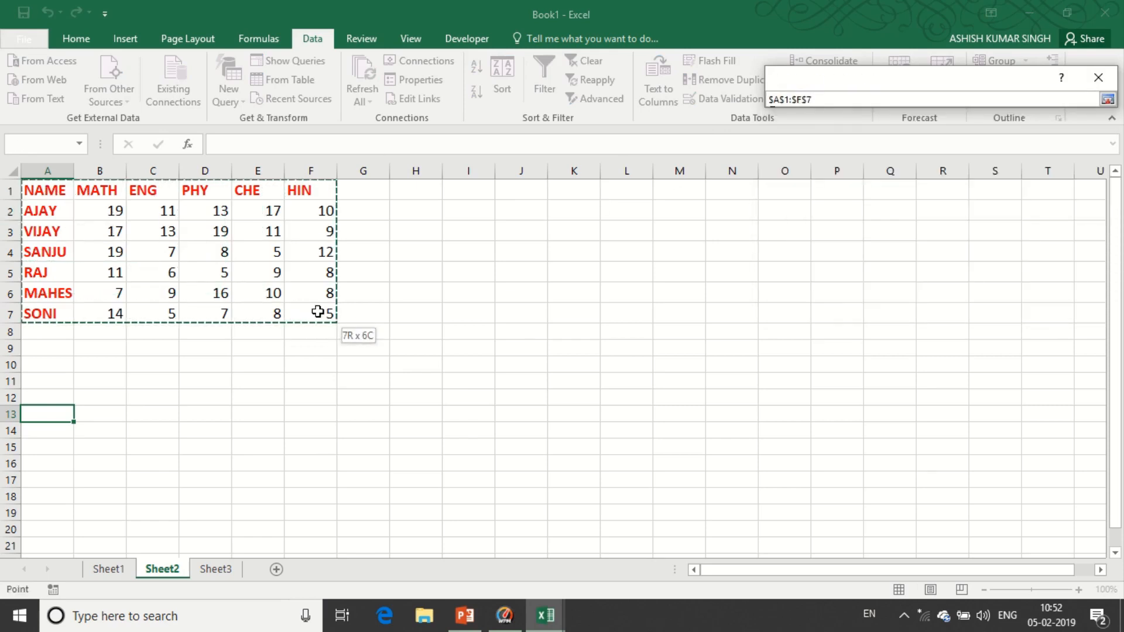
left_click(1097, 189)
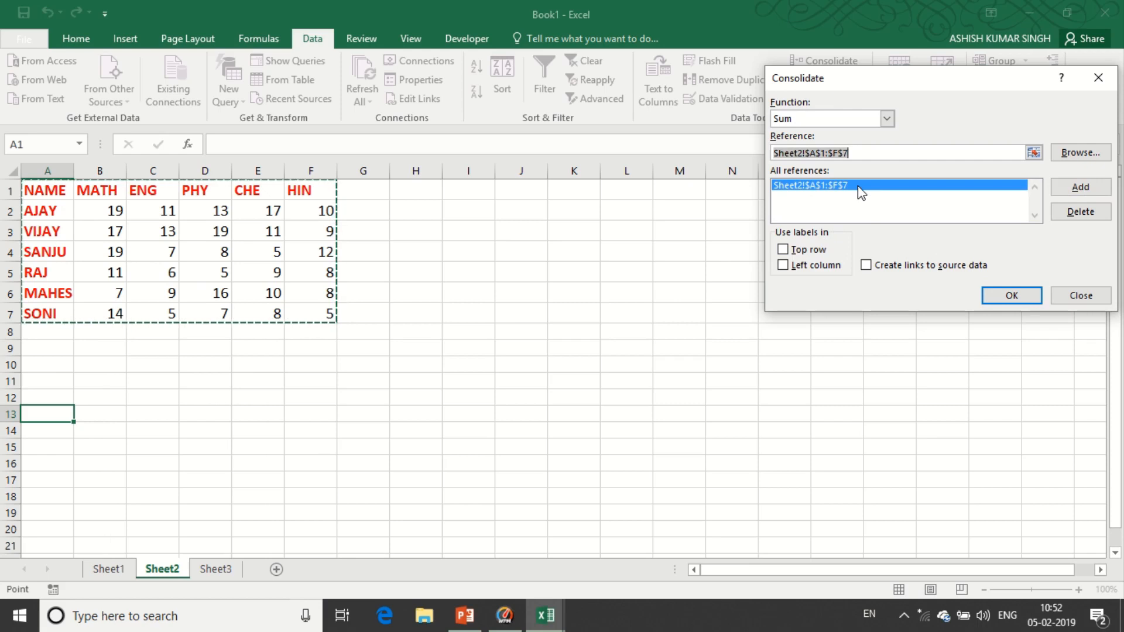
Replace the reference with A1:F7 on Sheet3 of workbook 2119 and add it as a second source.
left_click(862, 153)
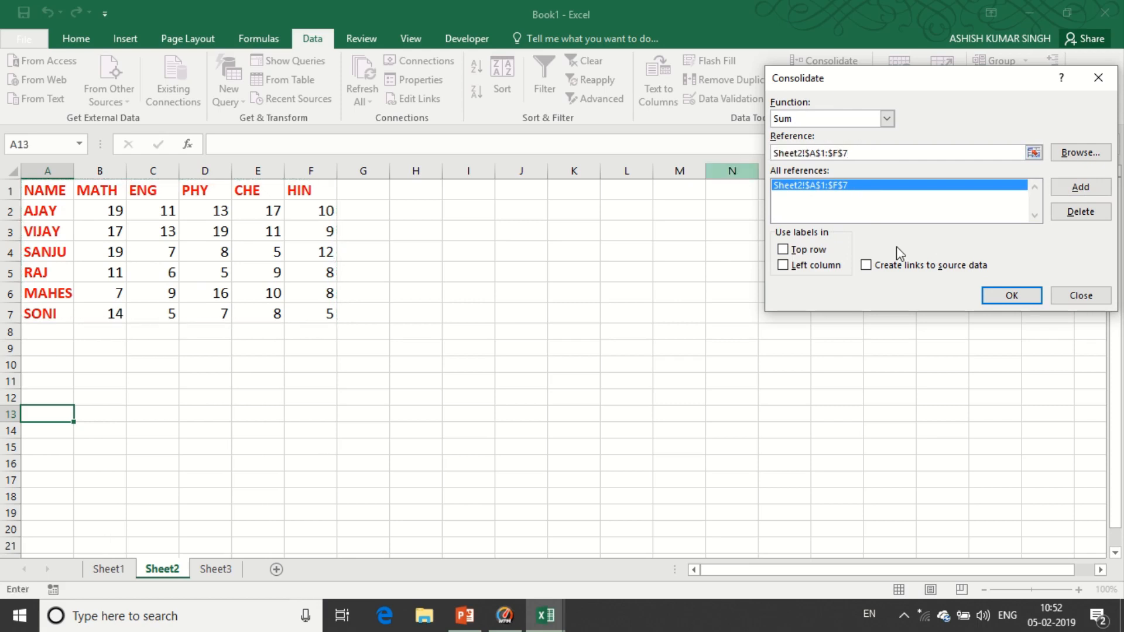
left_click_drag(861, 154, 794, 154)
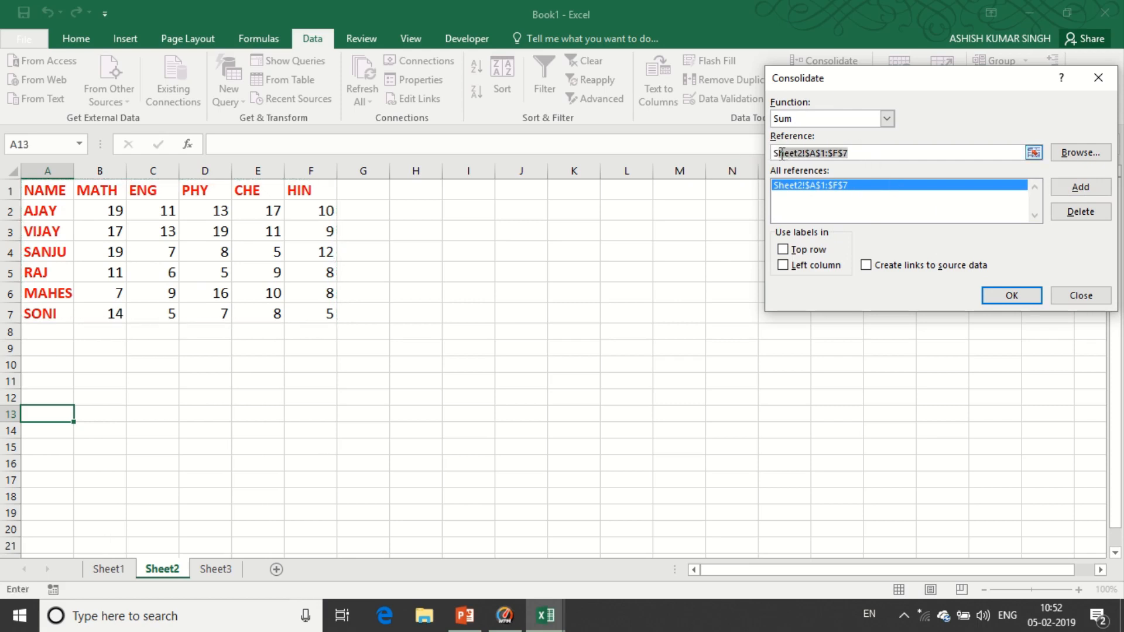
key("BackSpace")
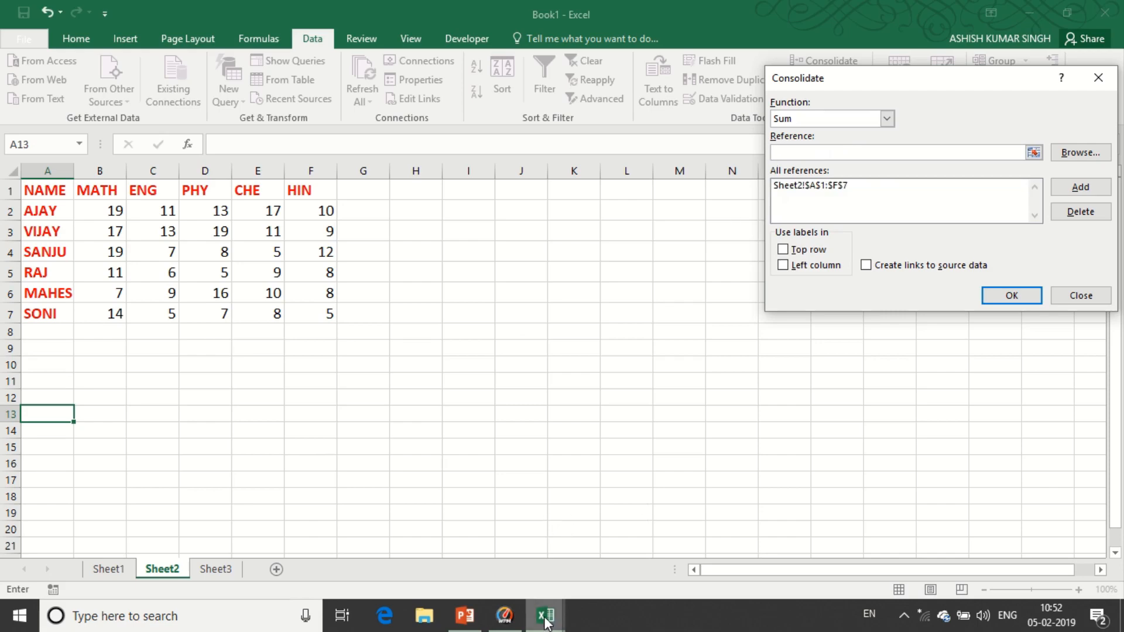
mouse_move(544, 619)
left_click(635, 557)
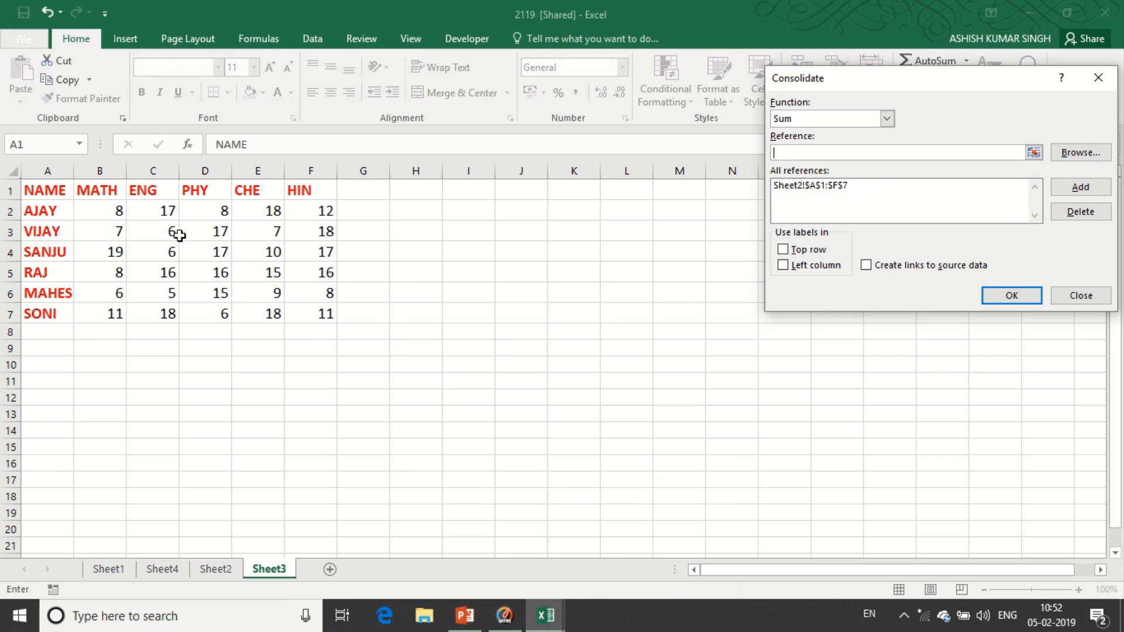
left_click_drag(59, 199, 308, 314)
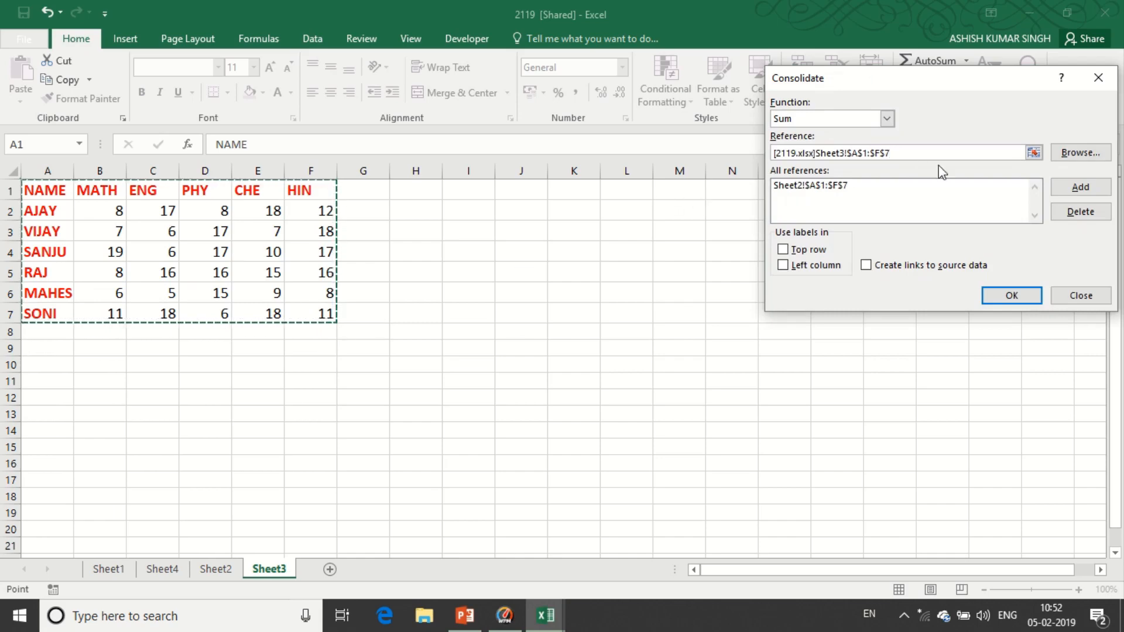
left_click(1075, 189)
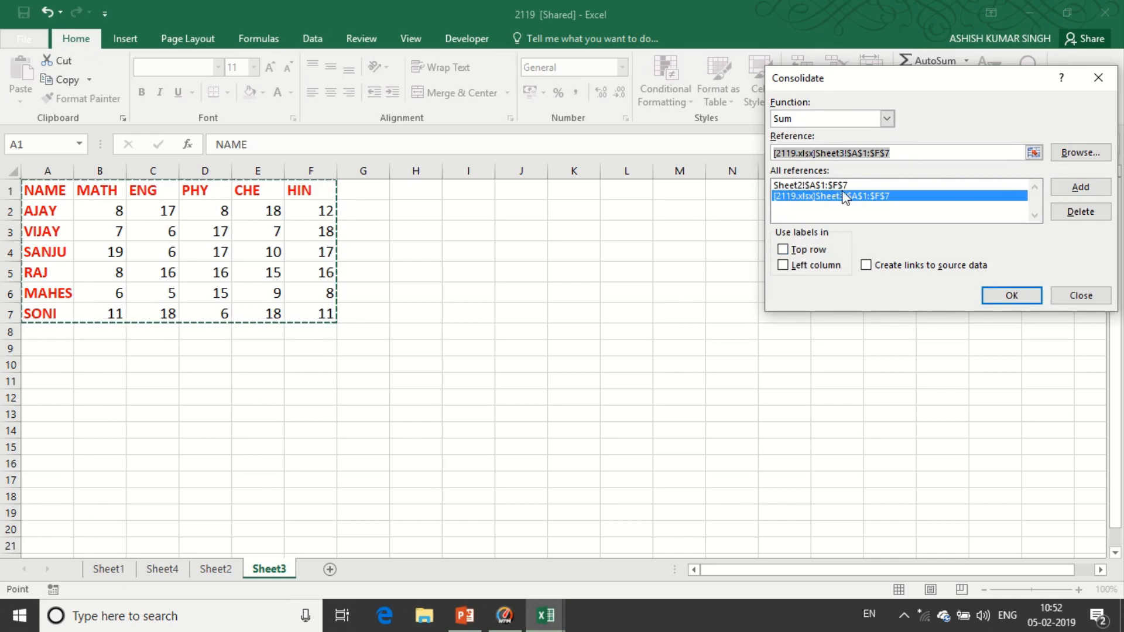
Use the top row and left column as labels, run the consolidation and return to Book1.
left_click(783, 249)
left_click(783, 266)
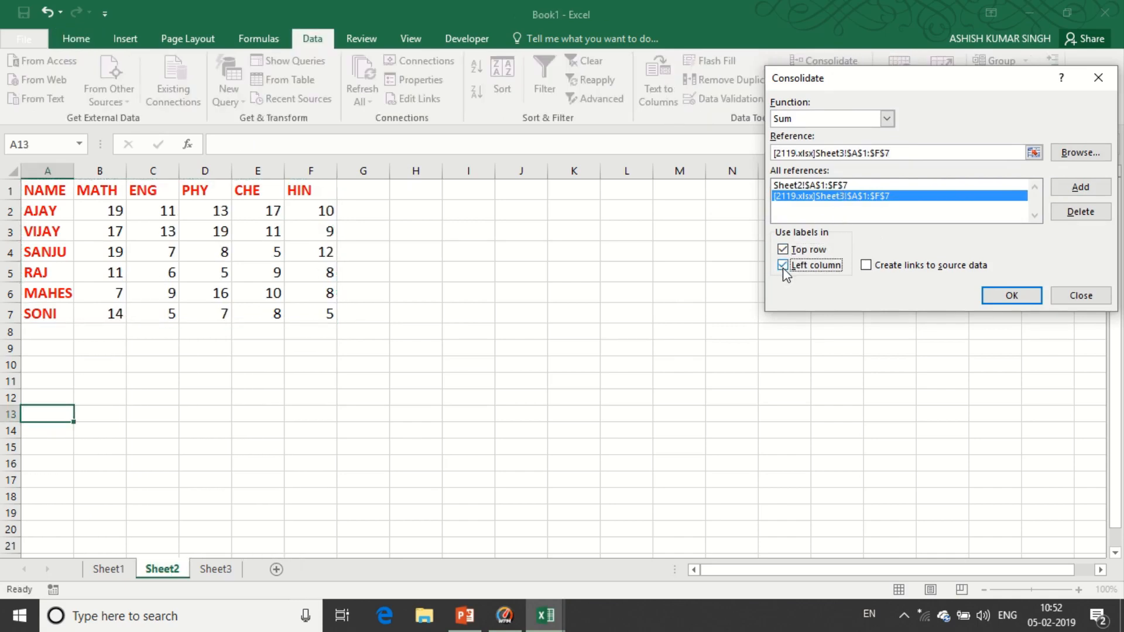
left_click(999, 300)
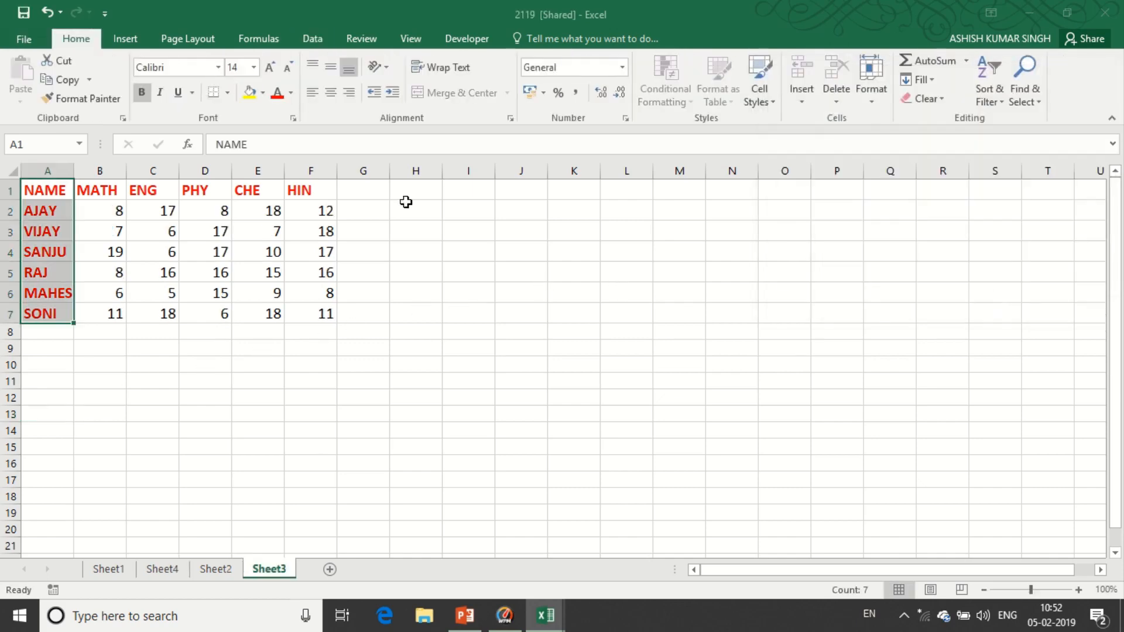
left_click(447, 27)
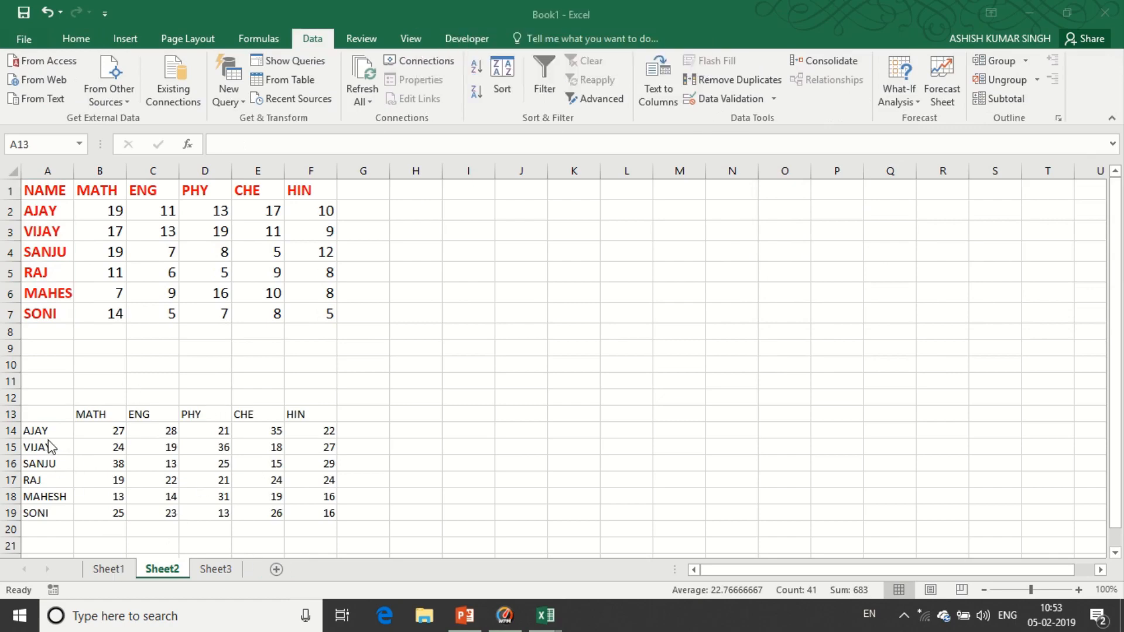
Copy the formatting of the consolidated header row A13:F13 onto the header row A1:F1 with Format Painter.
left_click_drag(44, 408, 328, 414)
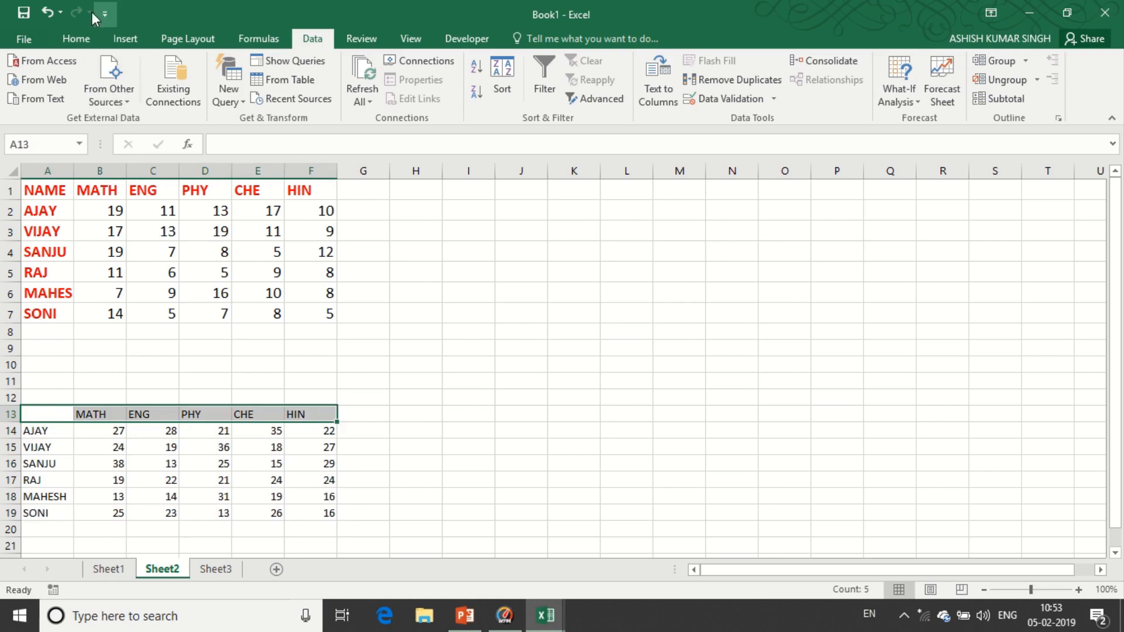
left_click(81, 36)
left_click(82, 99)
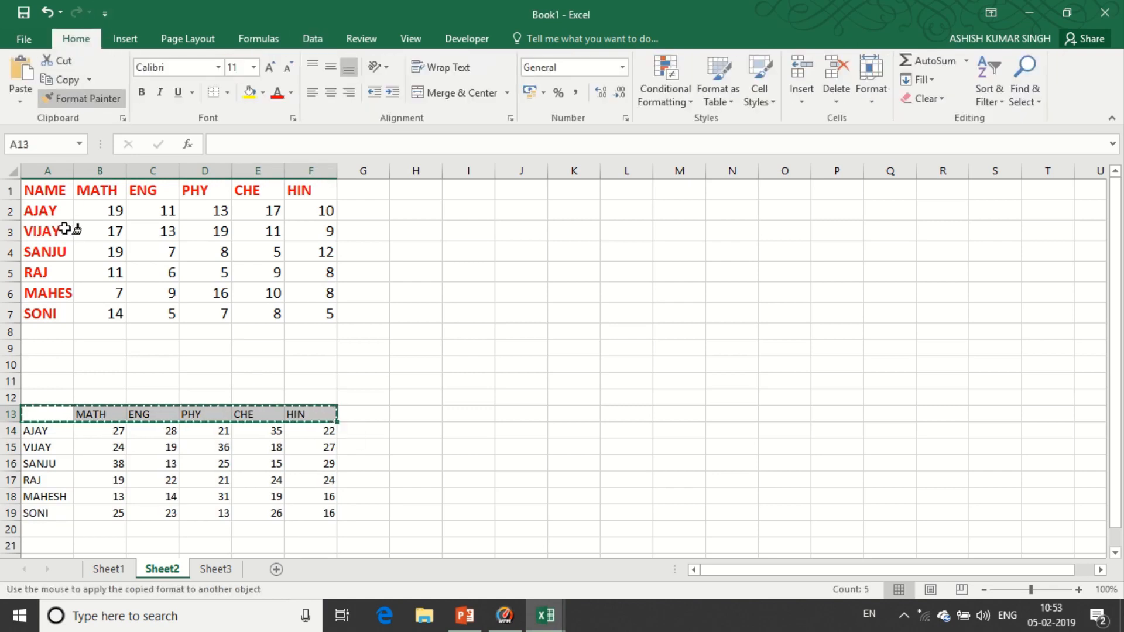
left_click_drag(47, 188, 316, 188)
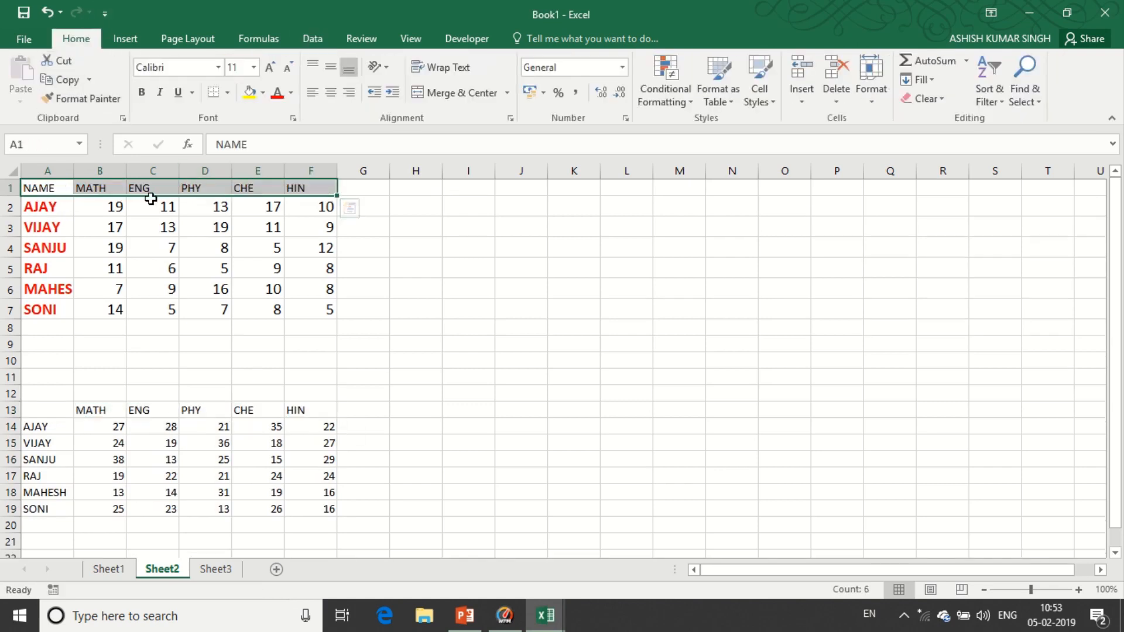
Copy the formatting of the names in A2:A7 onto the header rows A1:F1 and A13:F13 with Format Painter.
left_click_drag(53, 208, 46, 309)
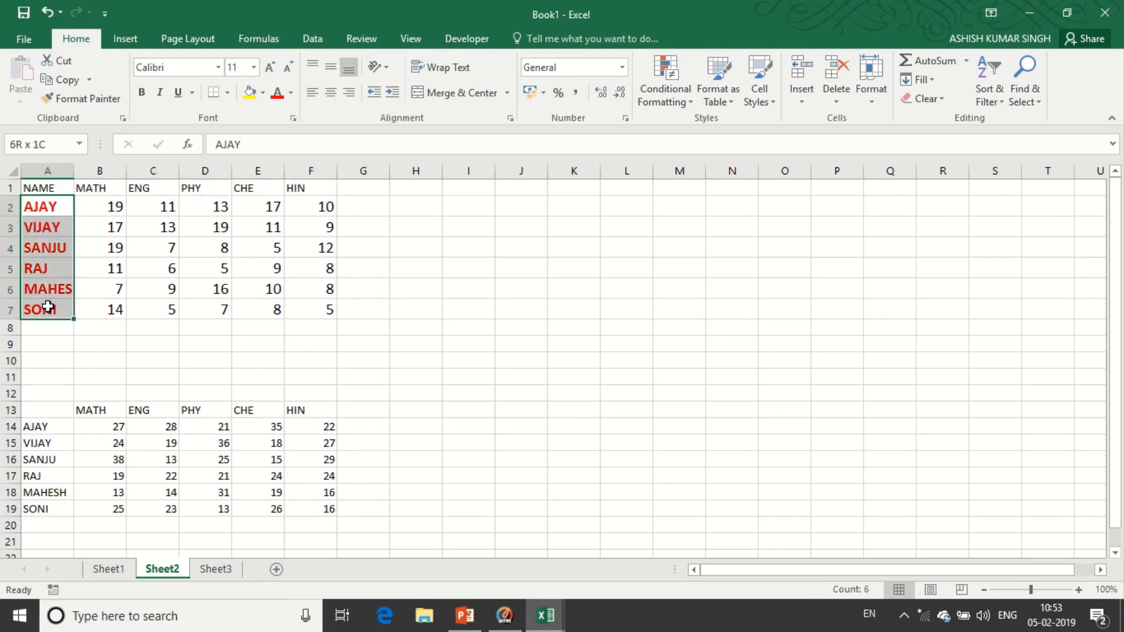
left_click(81, 98)
mouse_move(45, 188)
left_mouse_down()
mouse_move(293, 186)
mouse_move(279, 180)
left_mouse_up()
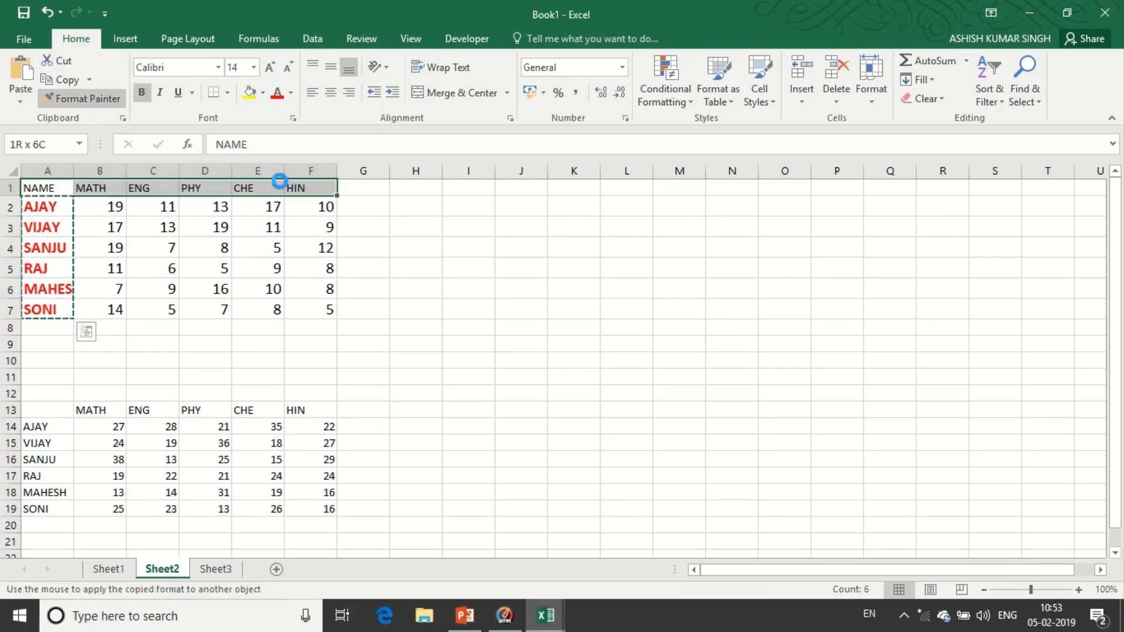
left_click(88, 99)
left_click_drag(33, 412, 304, 417)
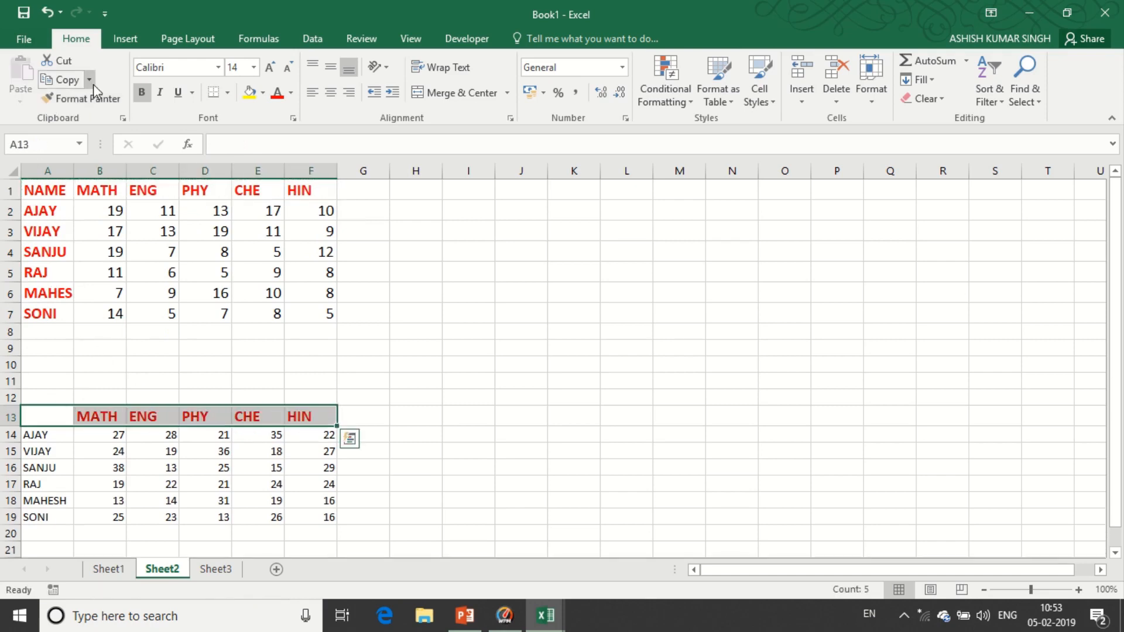
Copy the formatting of header row A13:F13 down the consolidated table's name column A13:A20 with Format Painter.
left_click(94, 99)
mouse_move(35, 417)
left_mouse_down()
mouse_move(36, 514)
mouse_move(47, 533)
left_mouse_up()
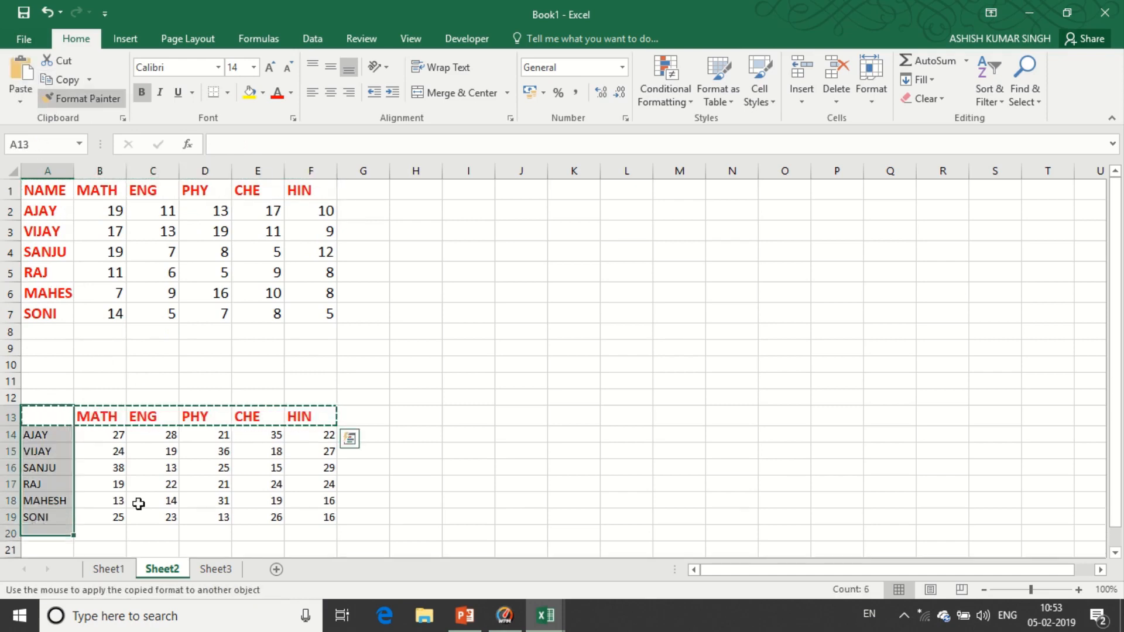
left_click(420, 444)
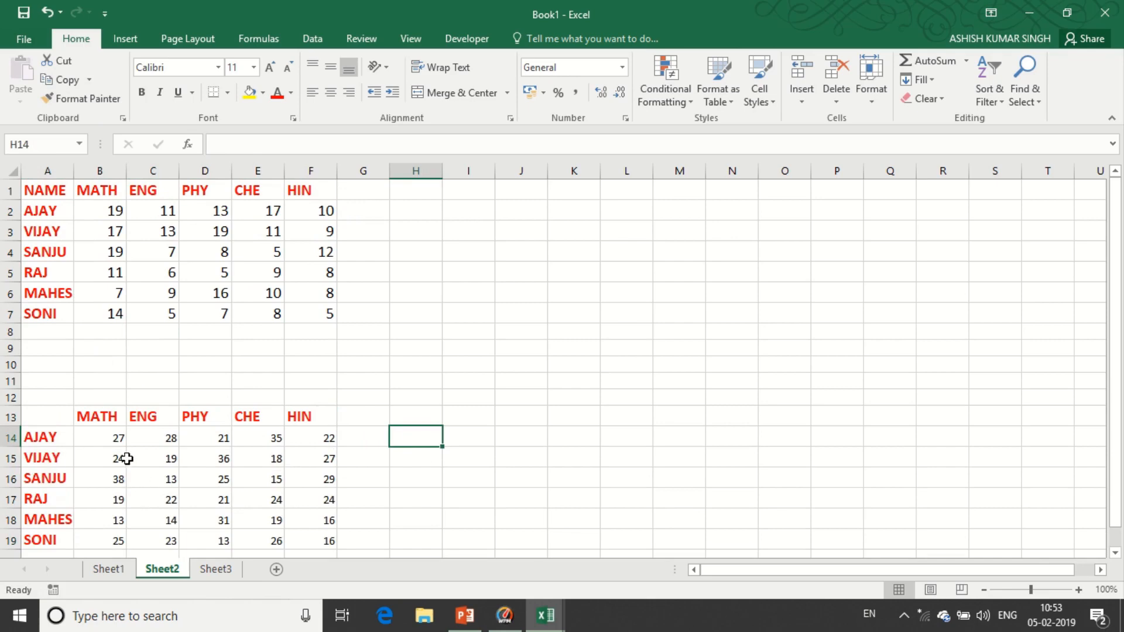
scroll(97, 457, "down", 1)
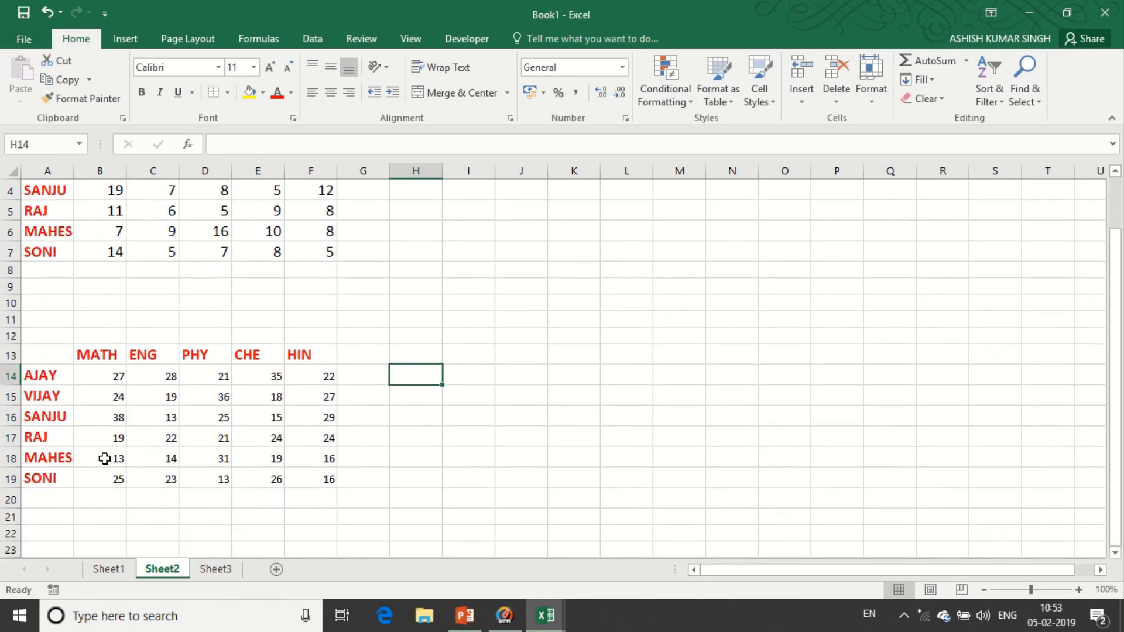
scroll(166, 480, "up", 1)
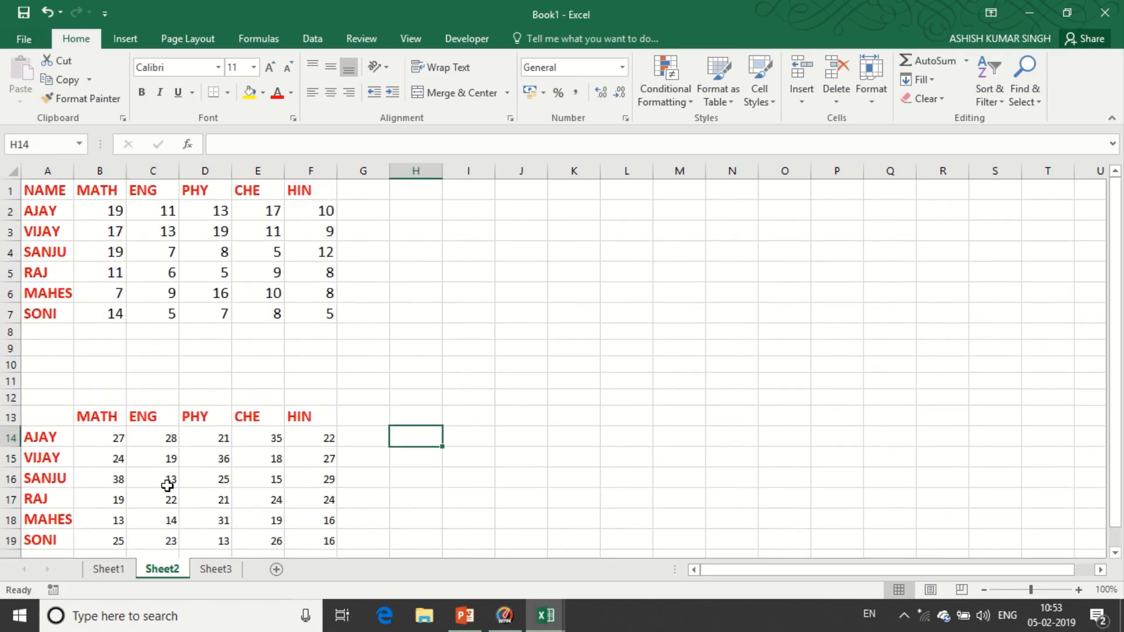